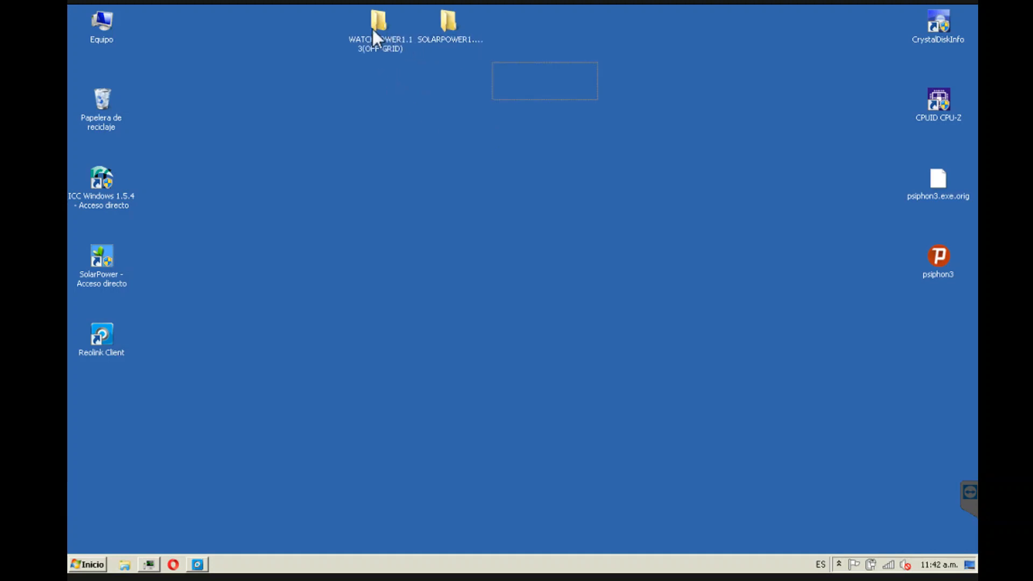
Look through the WATCHPOWER1.13(OFF GRID) and SOLARPOWER1.14SP2(HYBRID) folders on the desktop.
left_click_drag(597, 99, 362, 27)
left_click(491, 198)
left_click(451, 26)
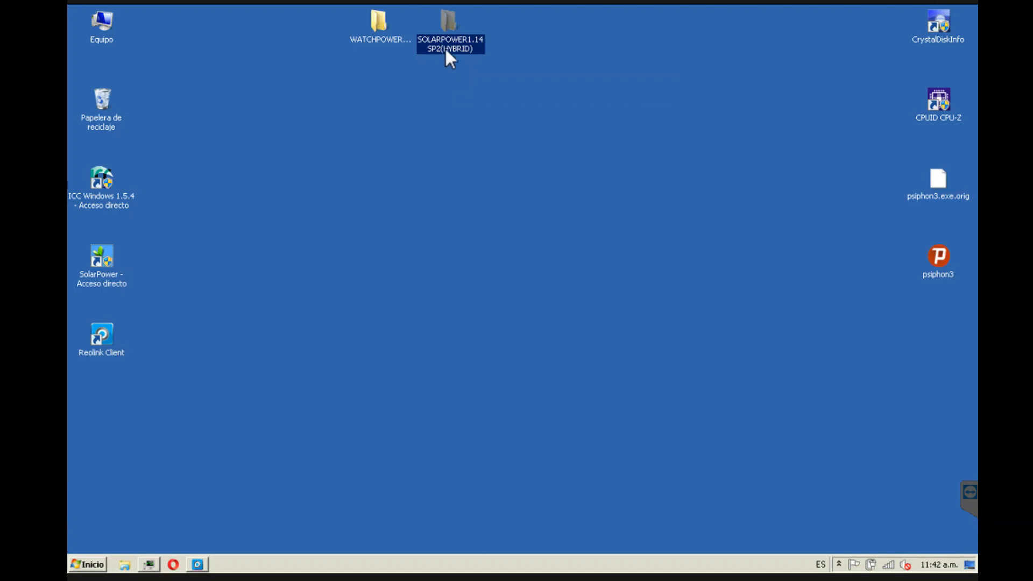
mouse_move(469, 48)
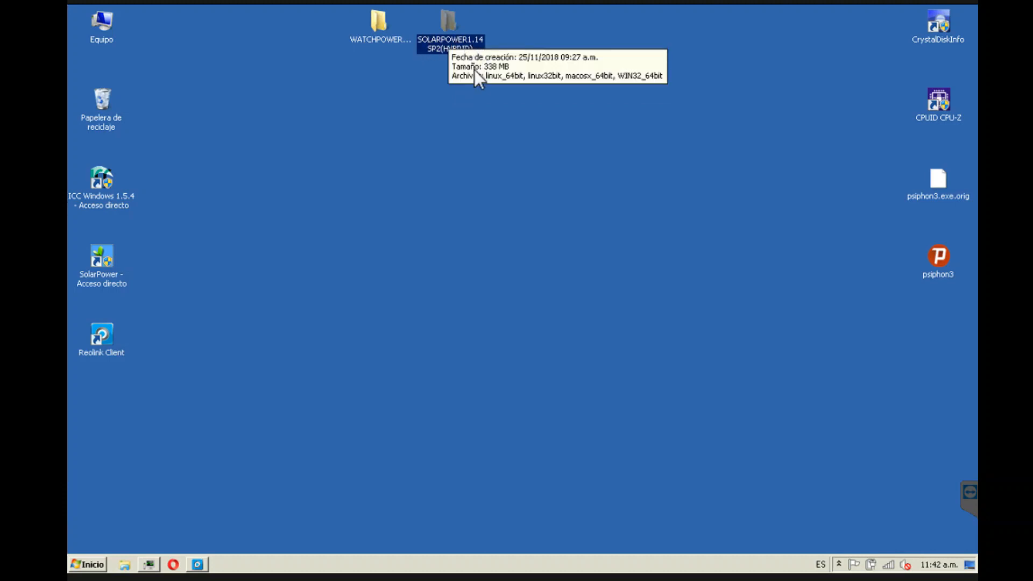
double_click(451, 28)
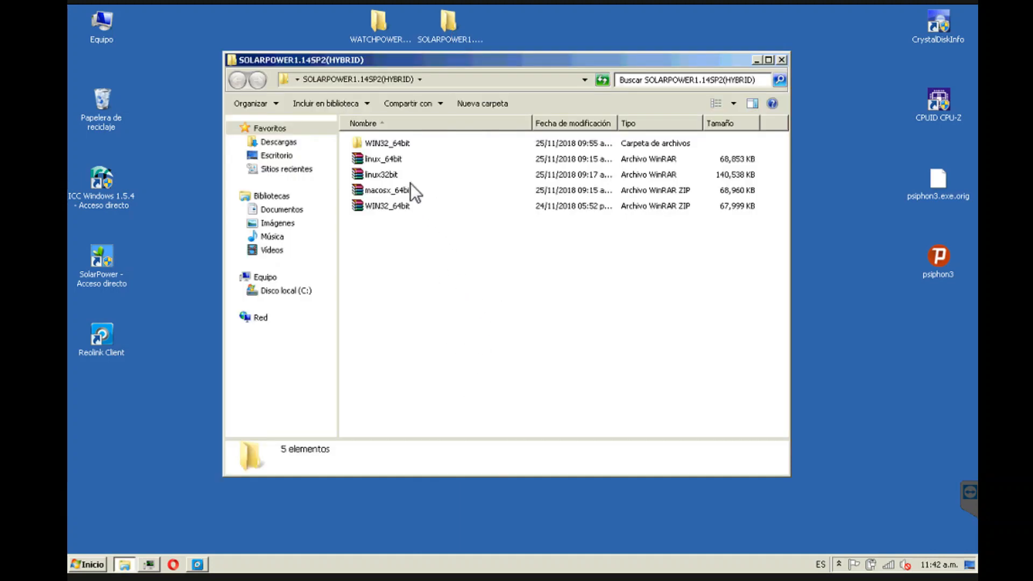
left_click(392, 147)
left_click(441, 255)
left_click(781, 59)
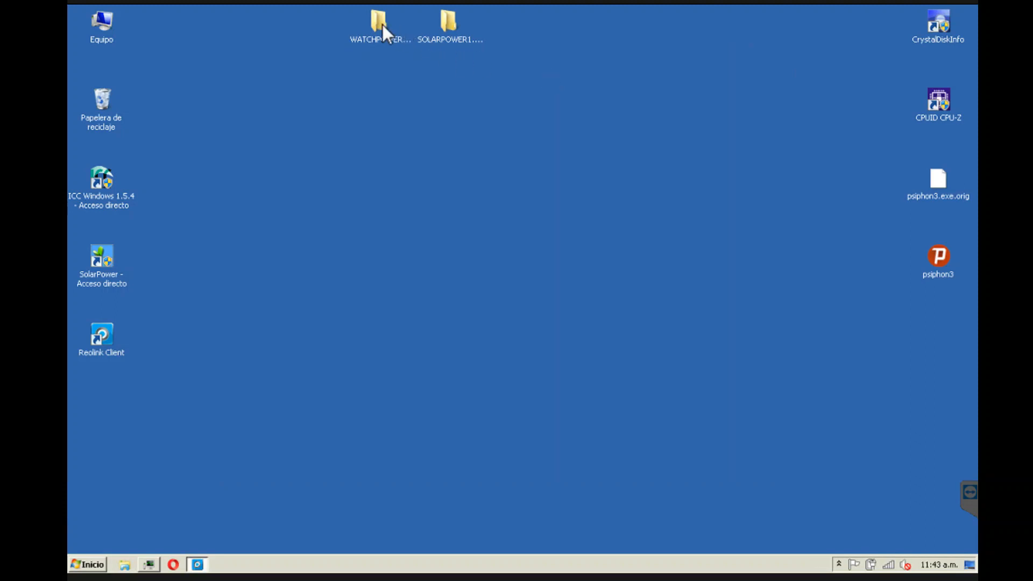
double_click(382, 23)
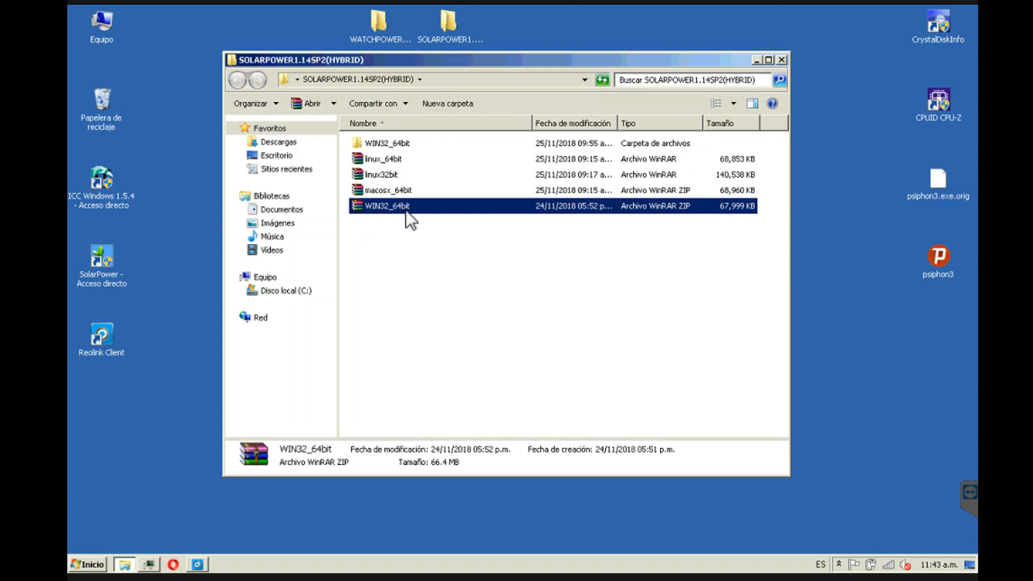
Check the computer's system properties for the Windows edition and operating system type, and close them.
left_click(406, 145)
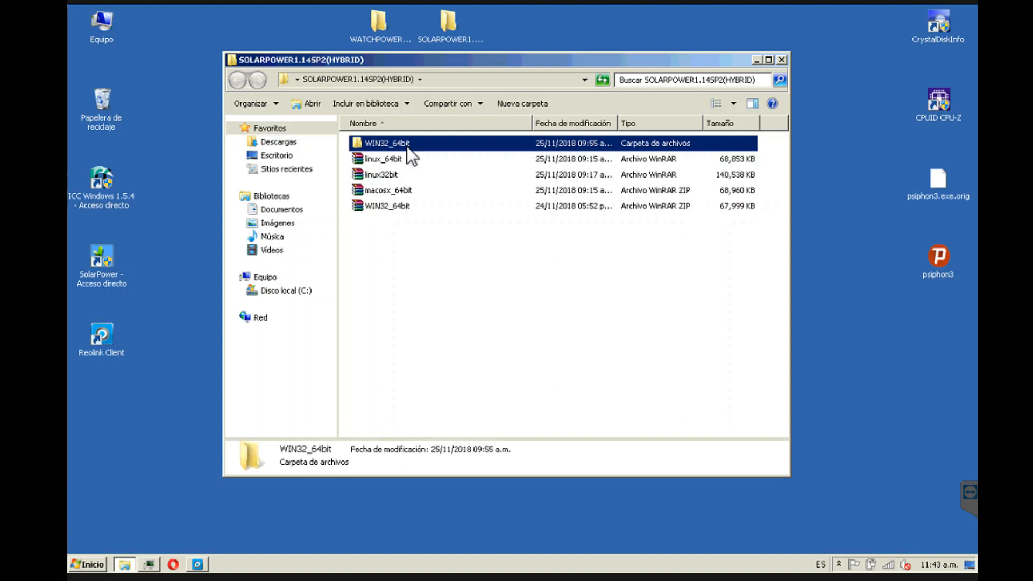
left_click(108, 28)
right_click(108, 29)
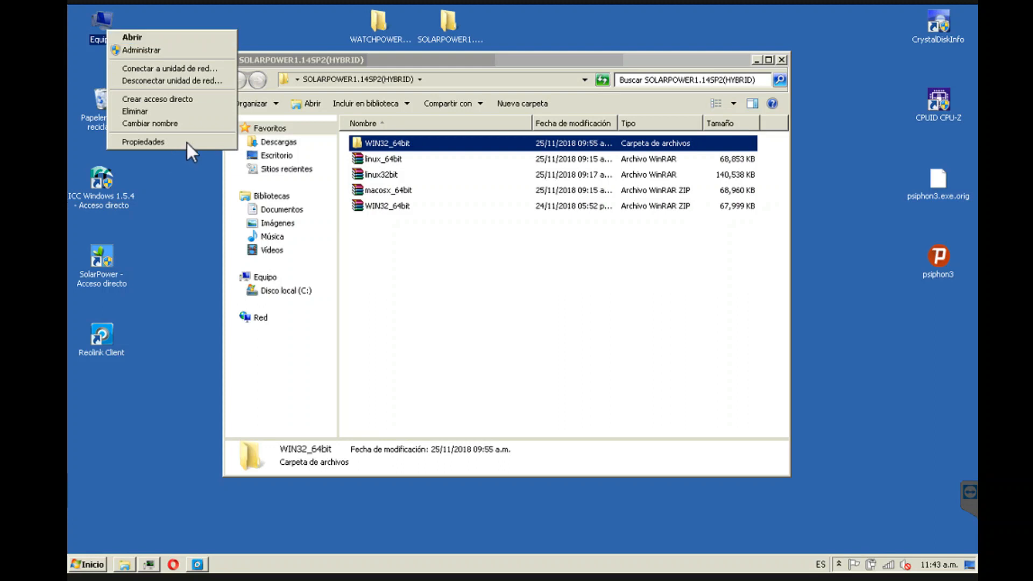
left_click(188, 142)
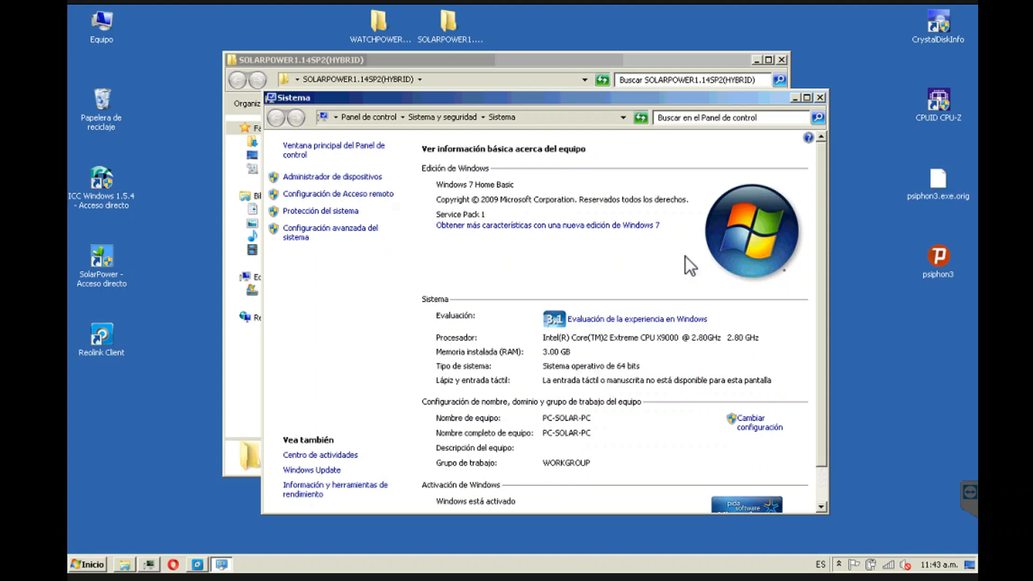
left_click(821, 98)
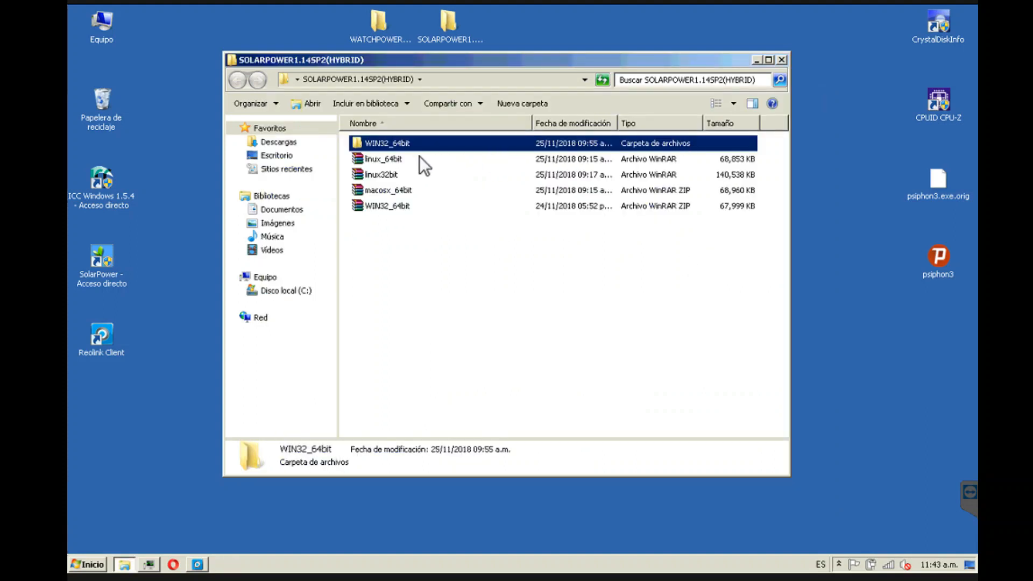
Open the SolarPower program folder inside the WIN32_64bit folder.
double_click(394, 144)
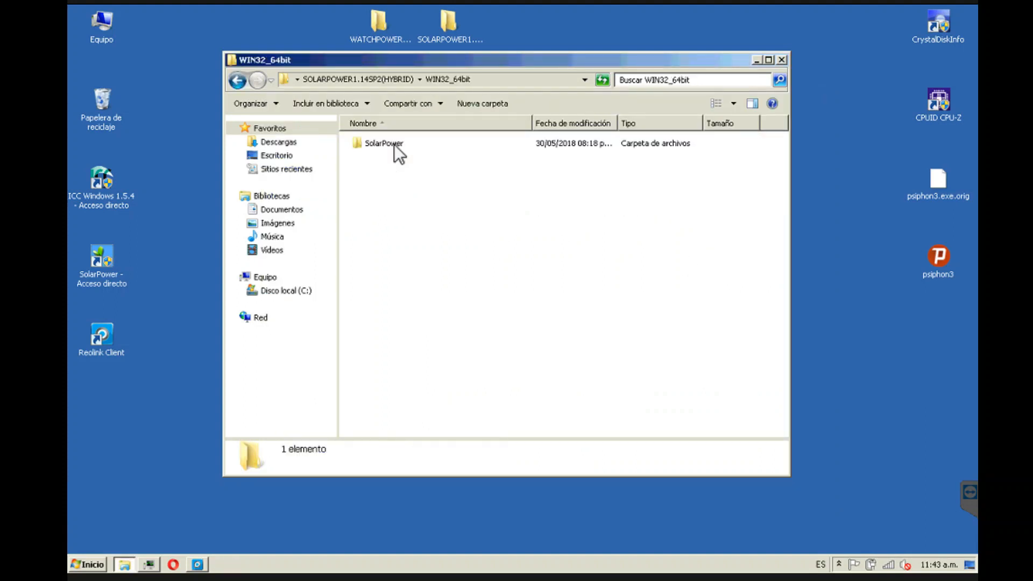
double_click(394, 144)
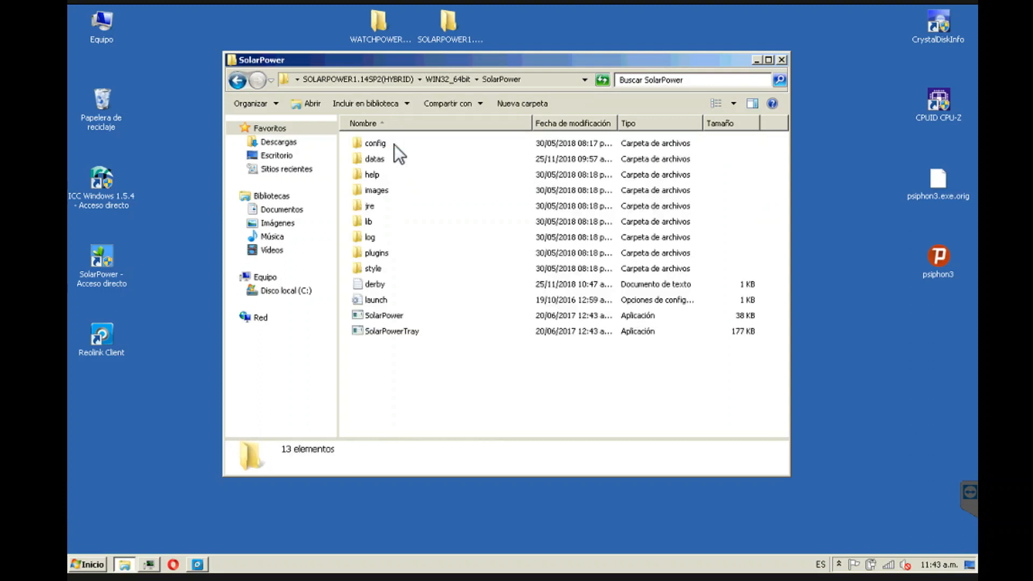
left_click_drag(472, 390, 377, 156)
left_click(434, 408)
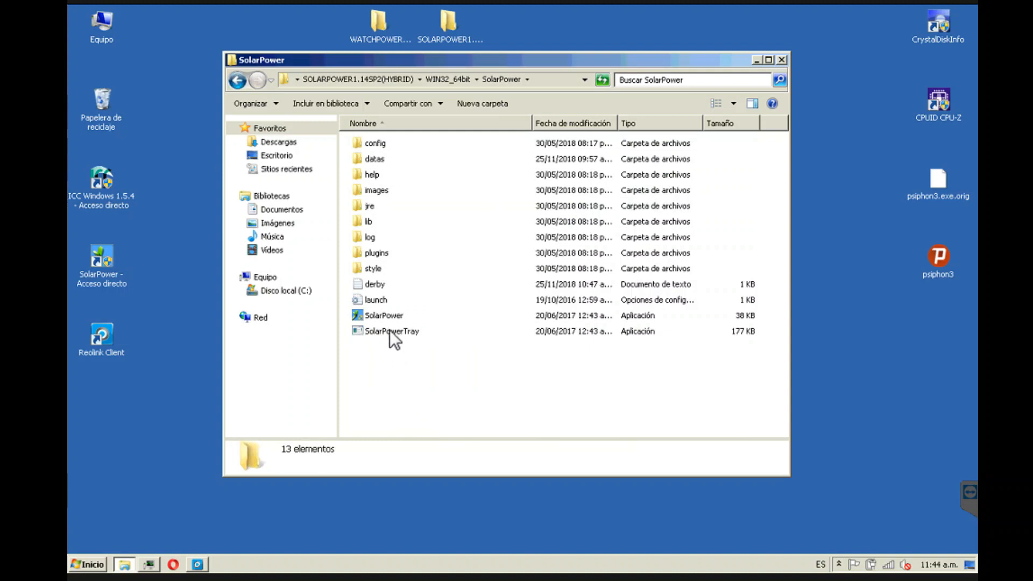
Run the SolarPower application as administrator and allow it to make changes to the computer.
left_click(392, 319)
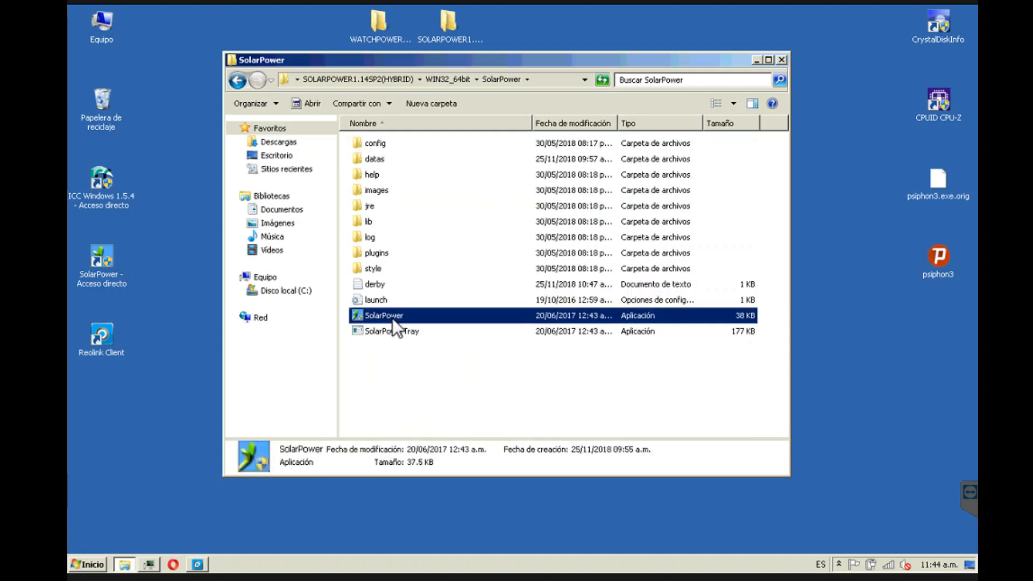
right_click(392, 318)
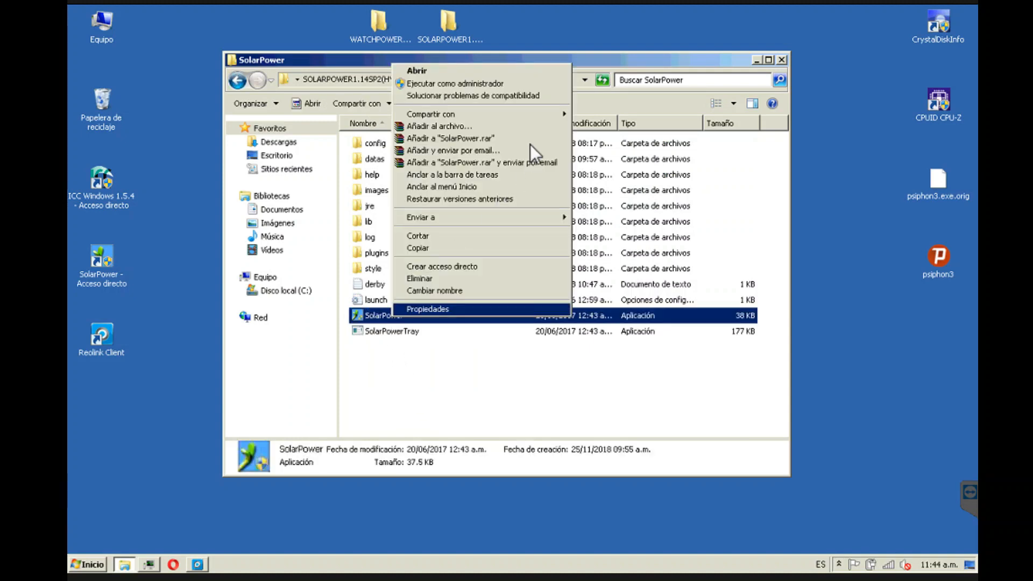
left_click(500, 85)
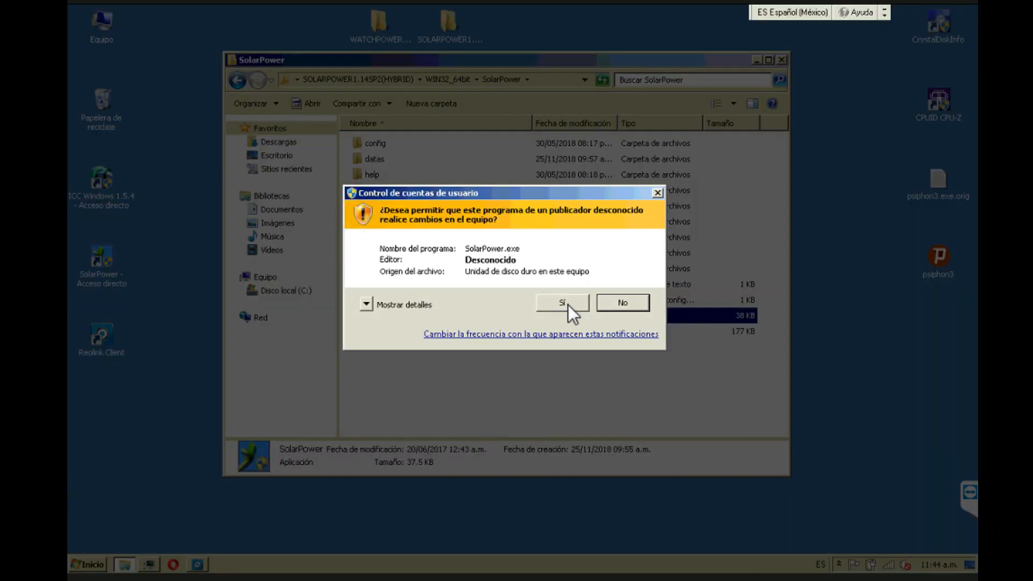
left_click(562, 303)
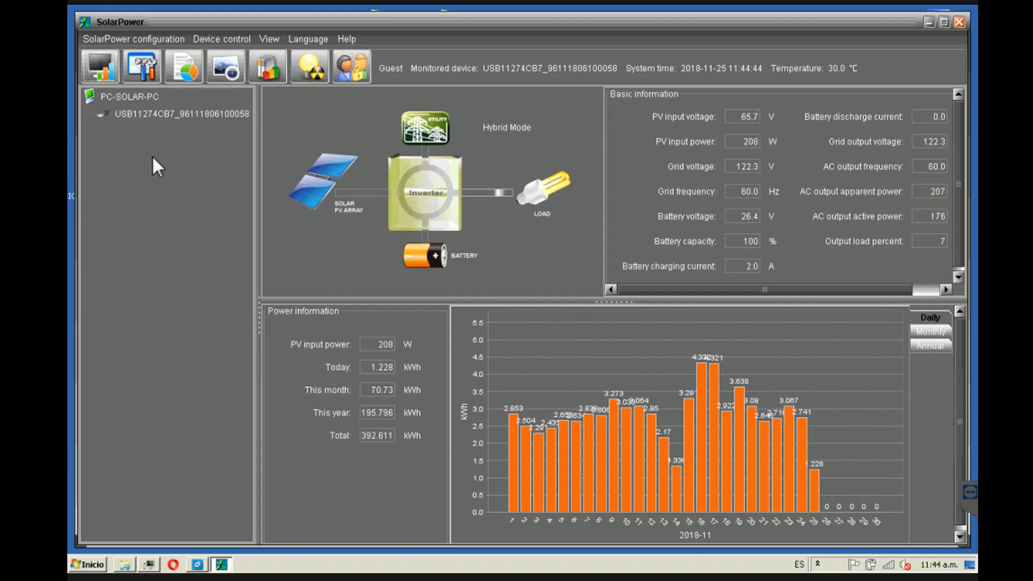
Select the connected USB device under PC-SOLAR-PC, maximize the SolarPower window and adjust the Basic information area to show its units.
left_click(145, 95)
left_click(150, 113)
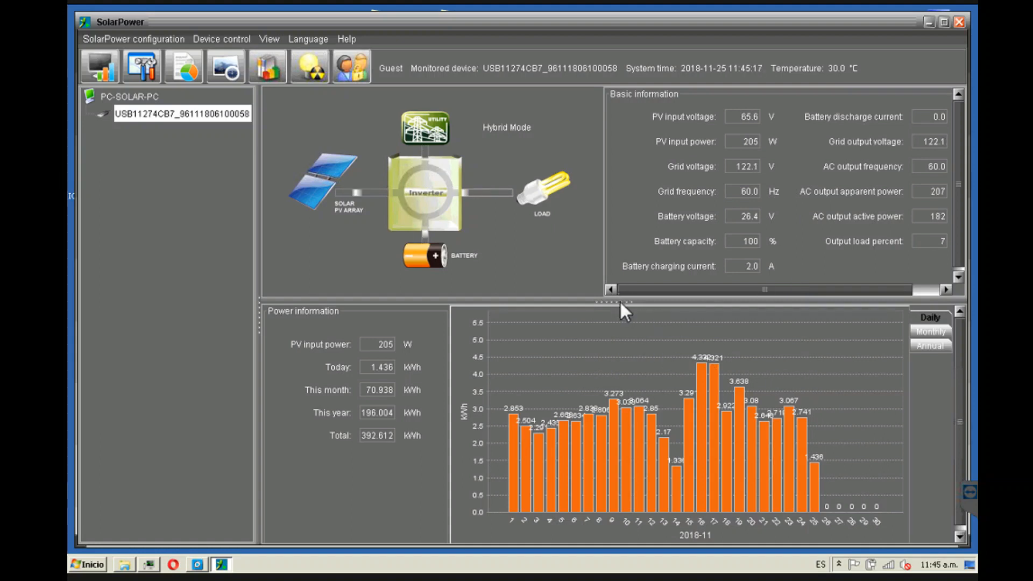
left_click(945, 22)
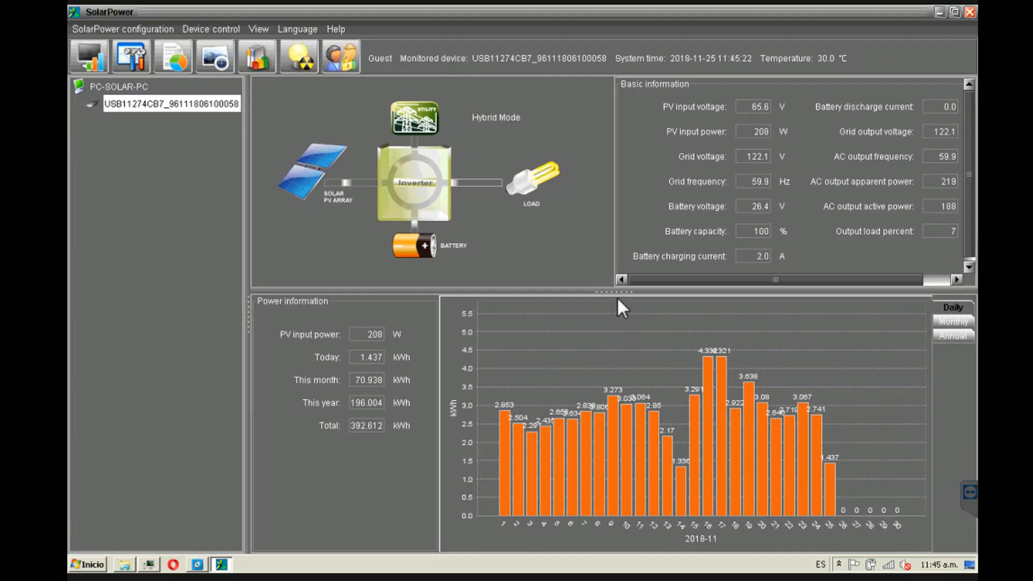
left_click_drag(612, 292, 612, 299)
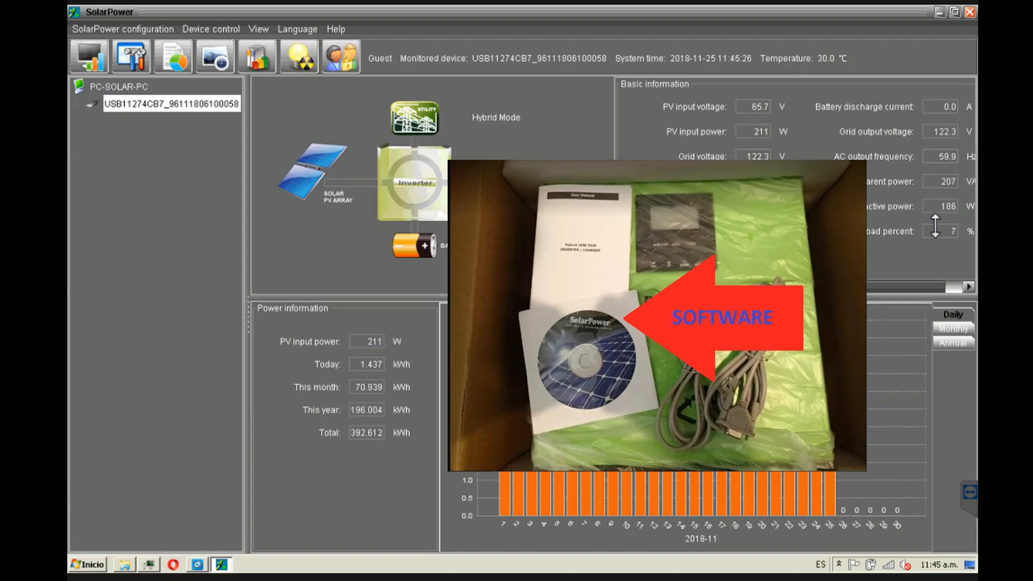
left_click_drag(928, 285, 920, 287)
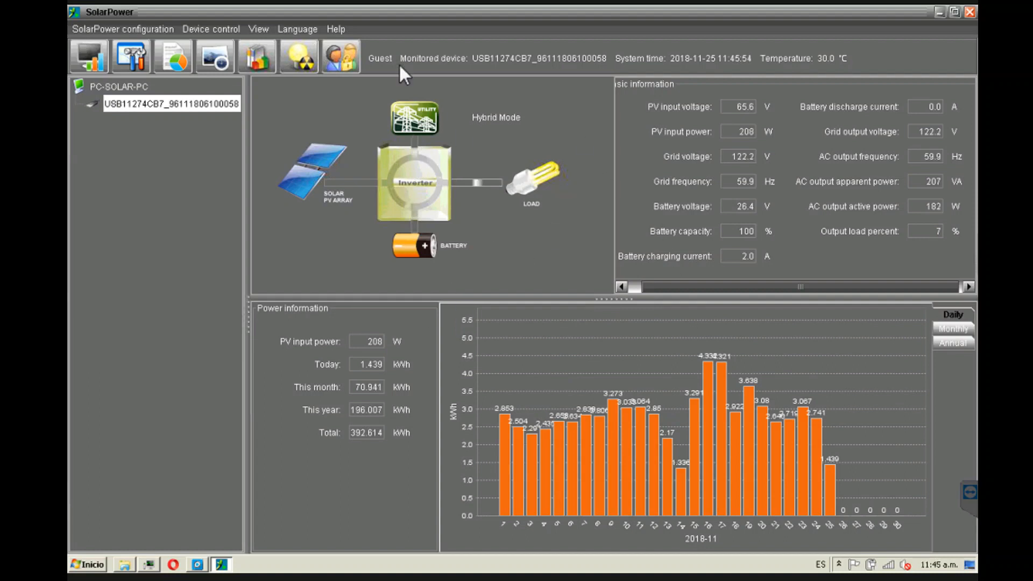
Check the SolarPower version in the About information and close it.
left_click(339, 29)
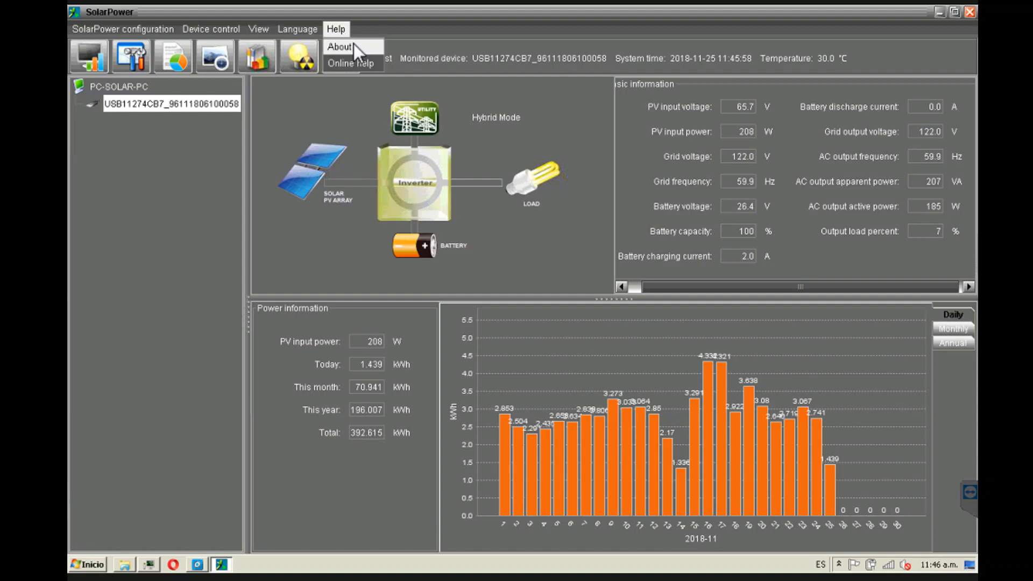
left_click(345, 46)
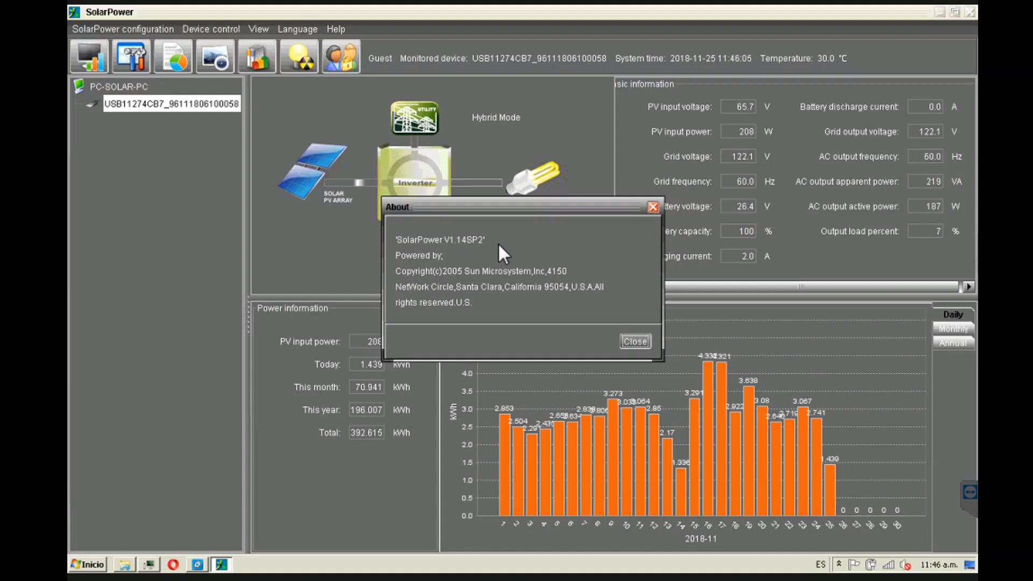
left_click(643, 341)
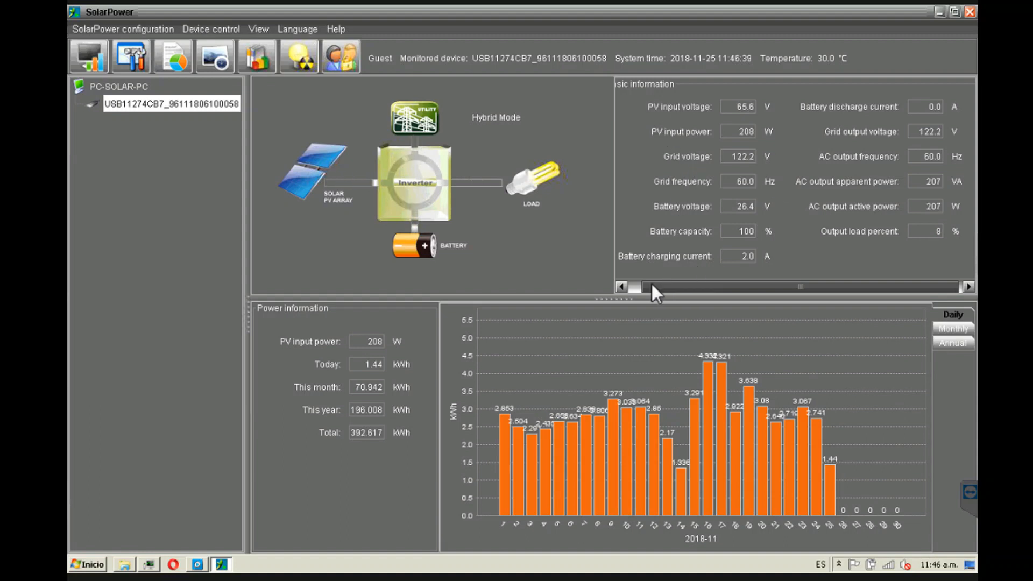
Review the monthly and annual power generation charts, and return to the daily chart.
left_click(620, 286)
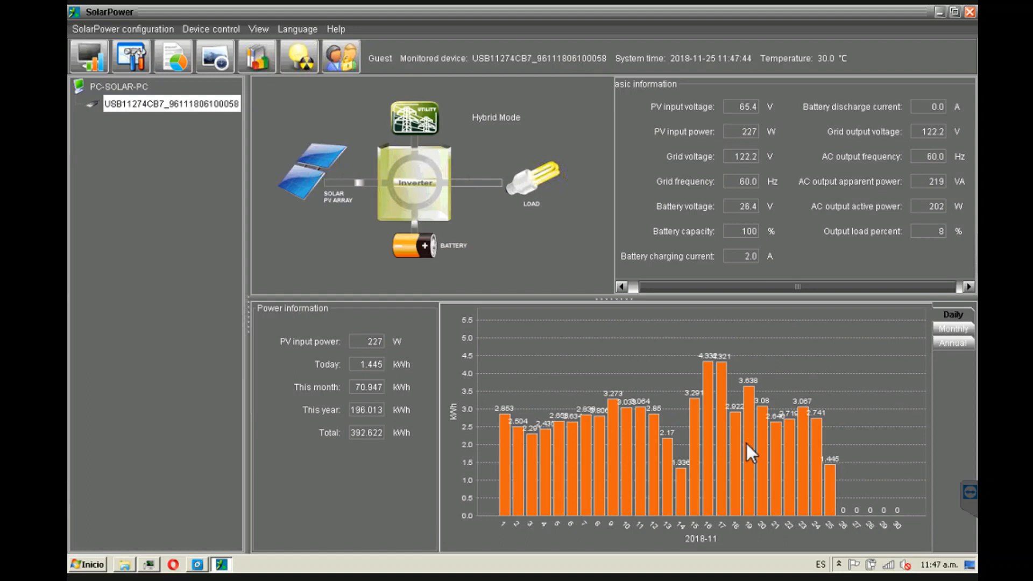
left_click(953, 329)
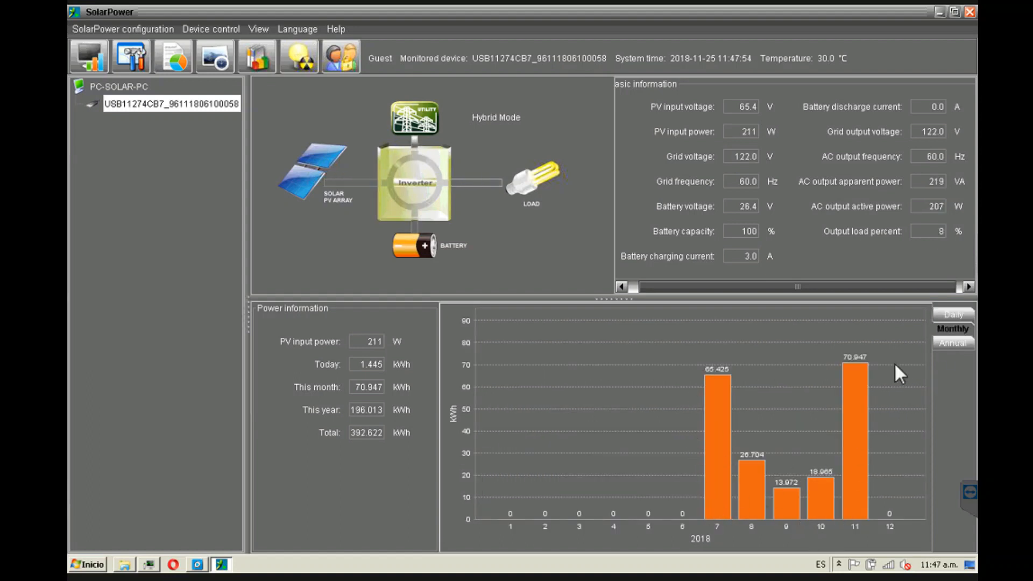
left_click(947, 343)
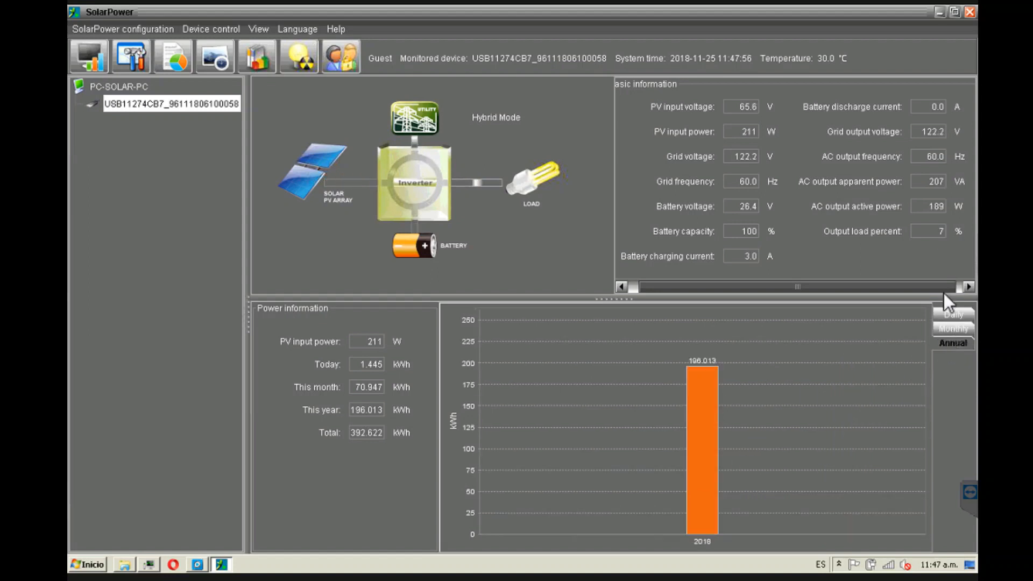
left_click(945, 314)
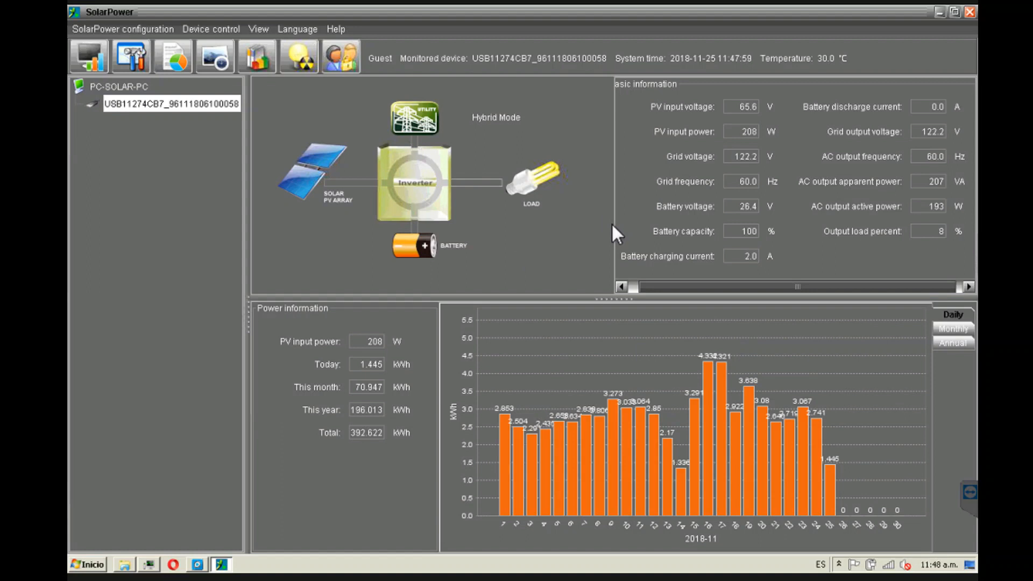
Examine the monitored device information and reposition its window.
left_click(95, 63)
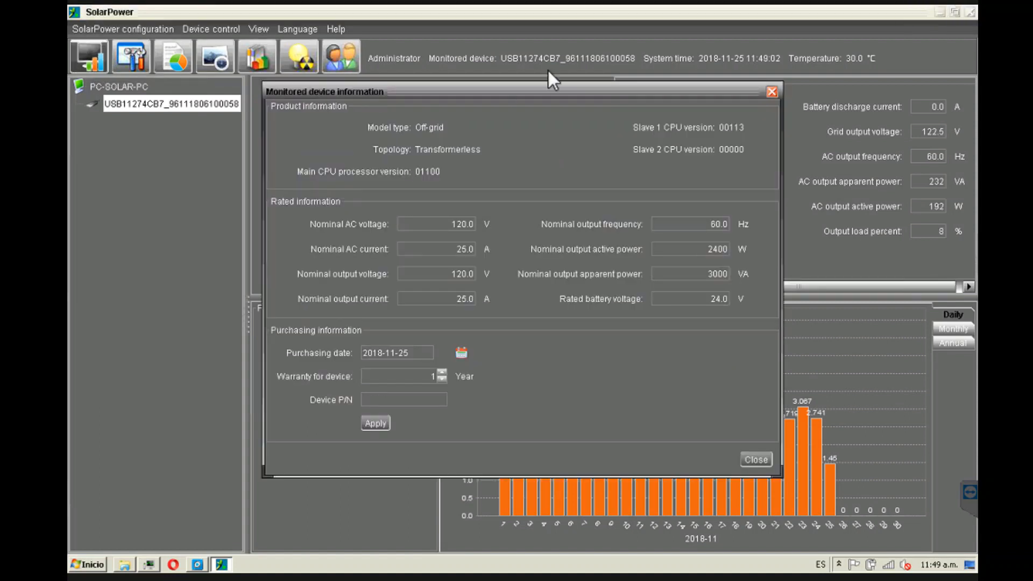
left_click_drag(569, 91, 549, 127)
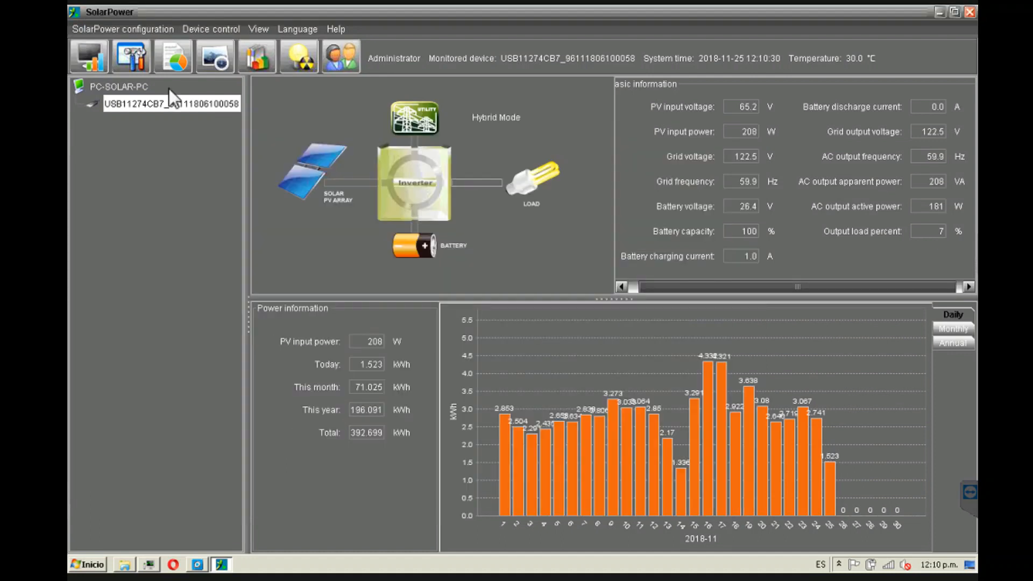
left_click(174, 56)
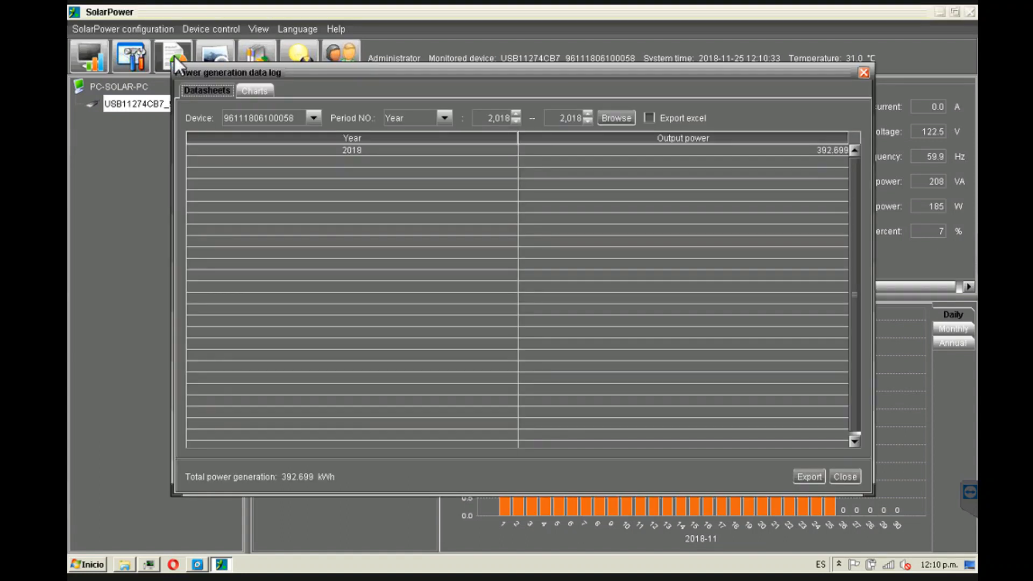
left_click(314, 118)
left_click(257, 134)
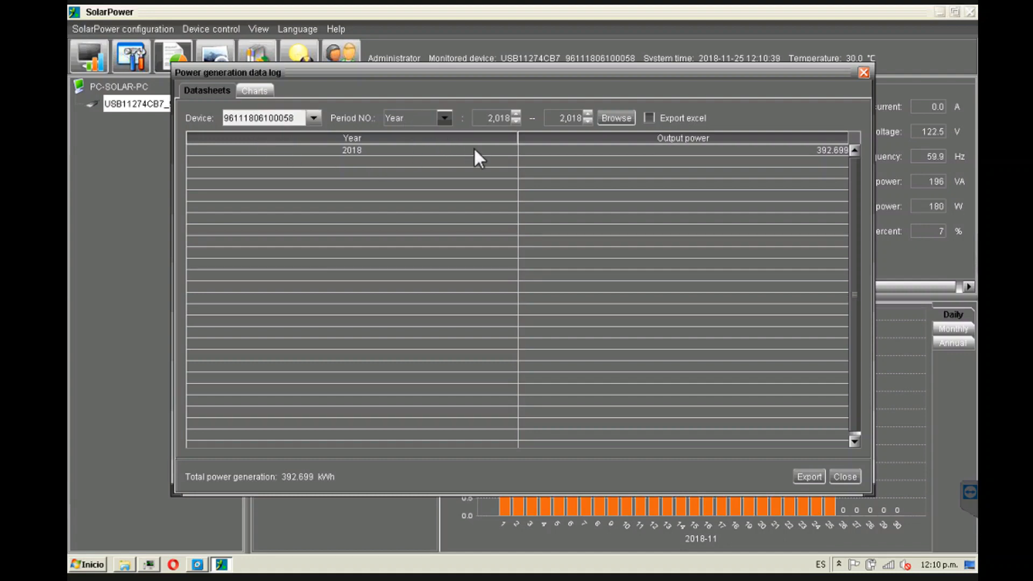
left_click(864, 72)
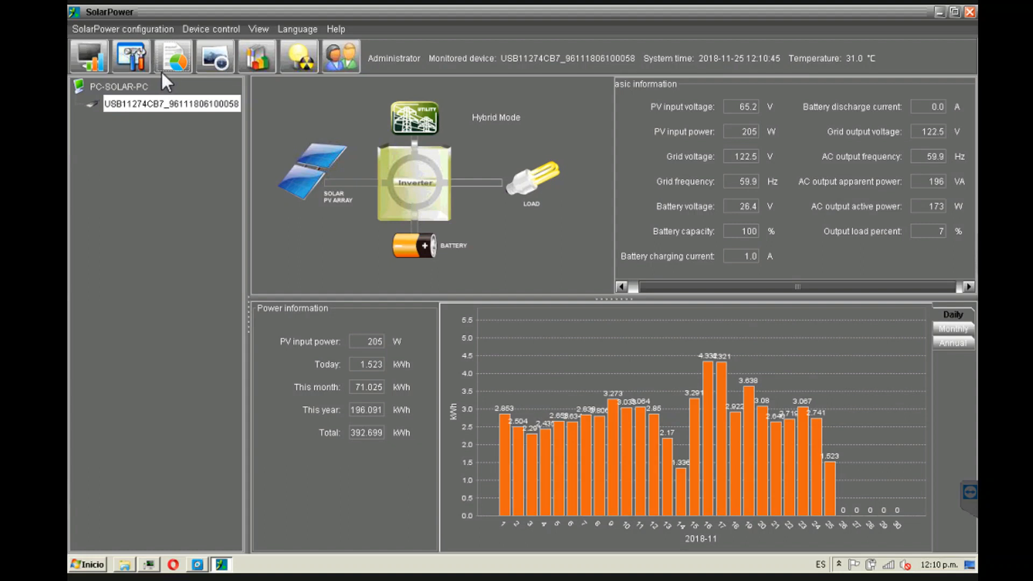
Browse the power generation data log by Day from 2018-11-18 to 2018-11-25, review the datasheet and close the log.
left_click(169, 63)
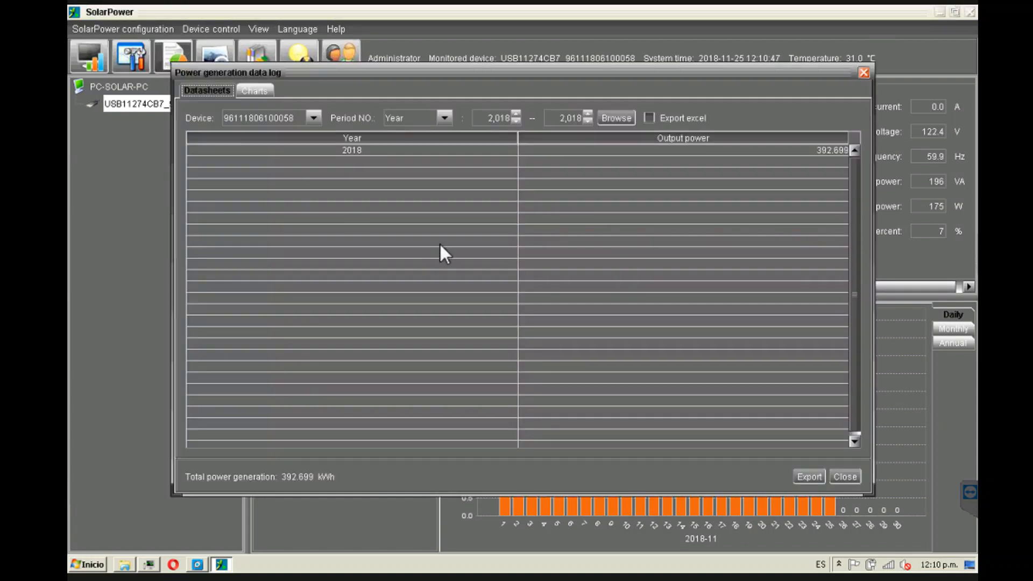
left_click(444, 117)
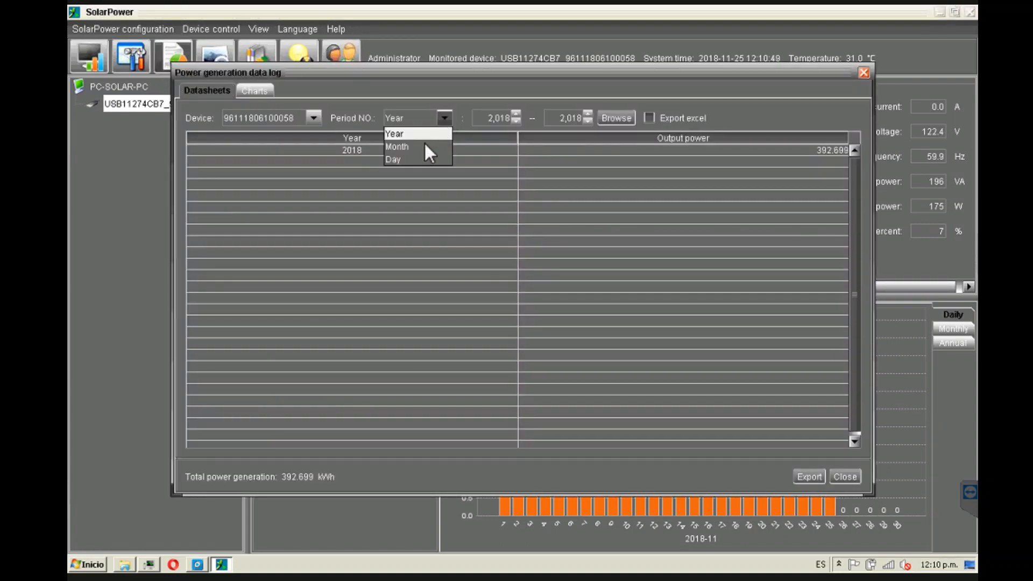
left_click(418, 160)
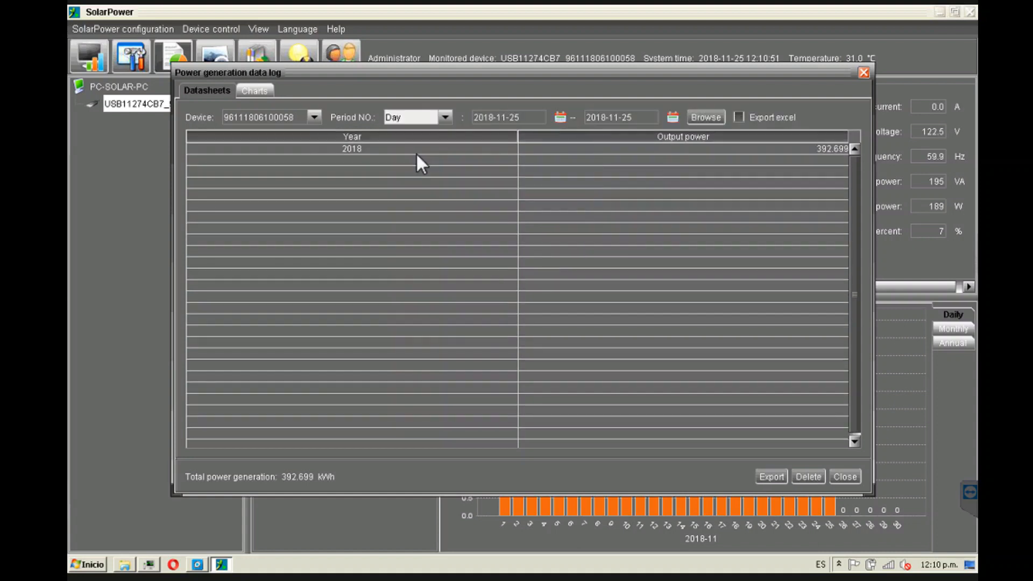
left_click(559, 117)
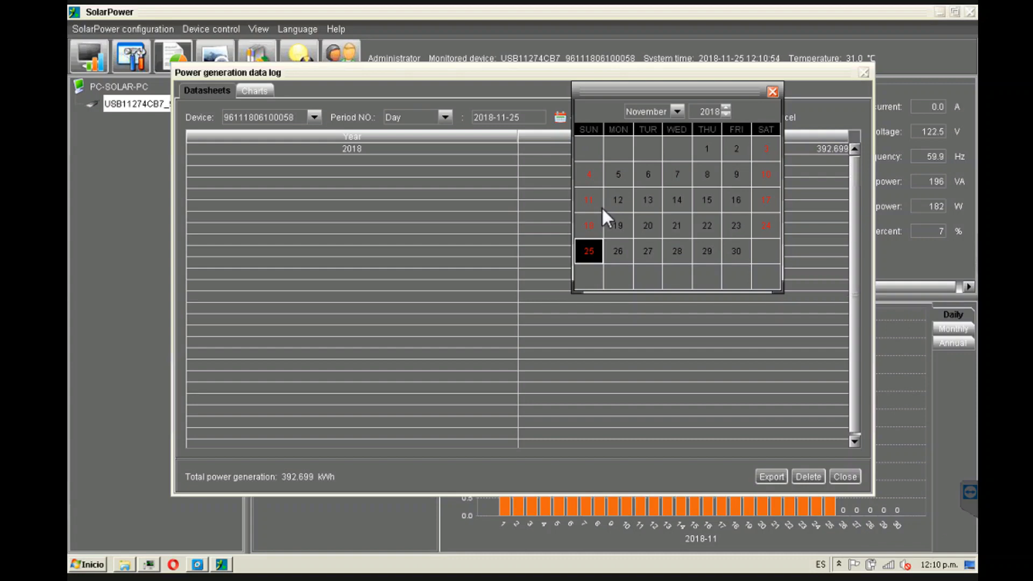
left_click(590, 226)
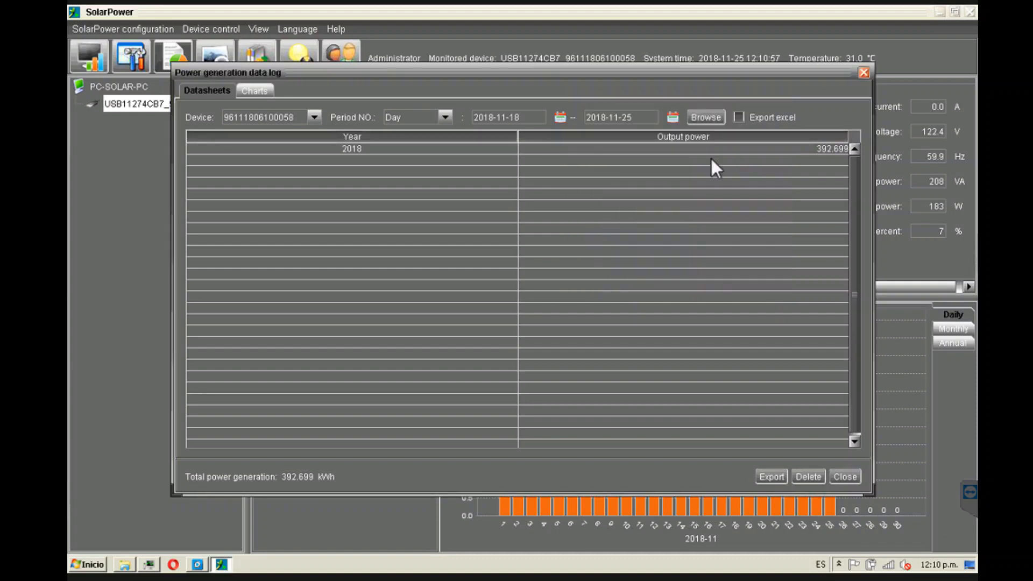
left_click(708, 115)
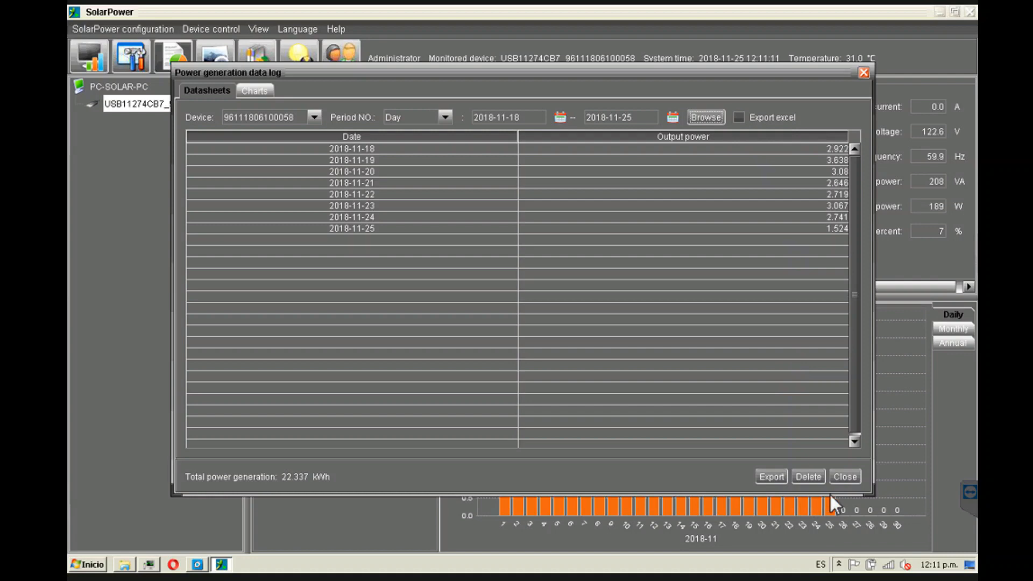
left_click(845, 477)
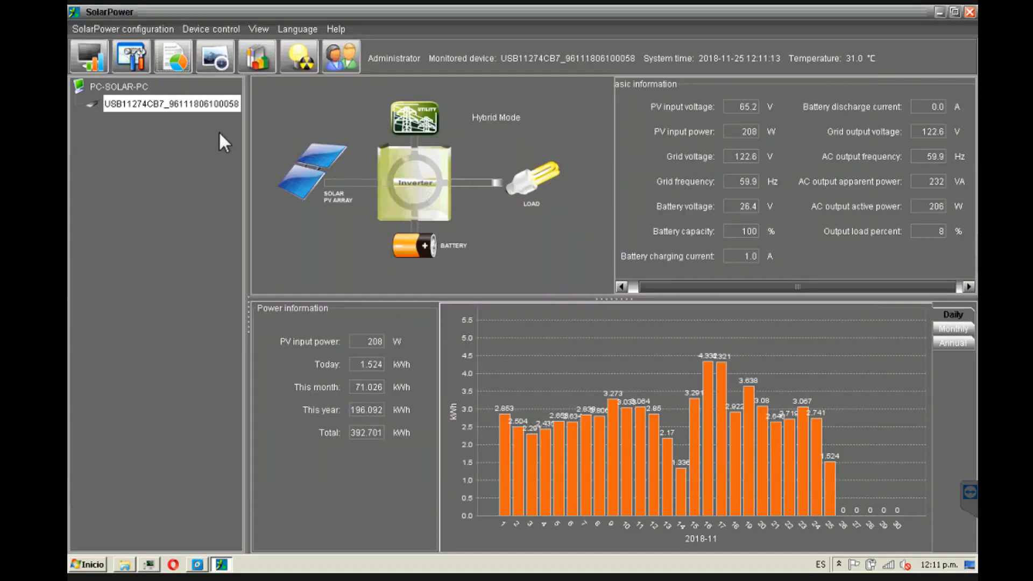
Browse the inverter's recorded data for 2018-11-25, widen the Time column to show full timestamps and review the rows.
left_click(217, 60)
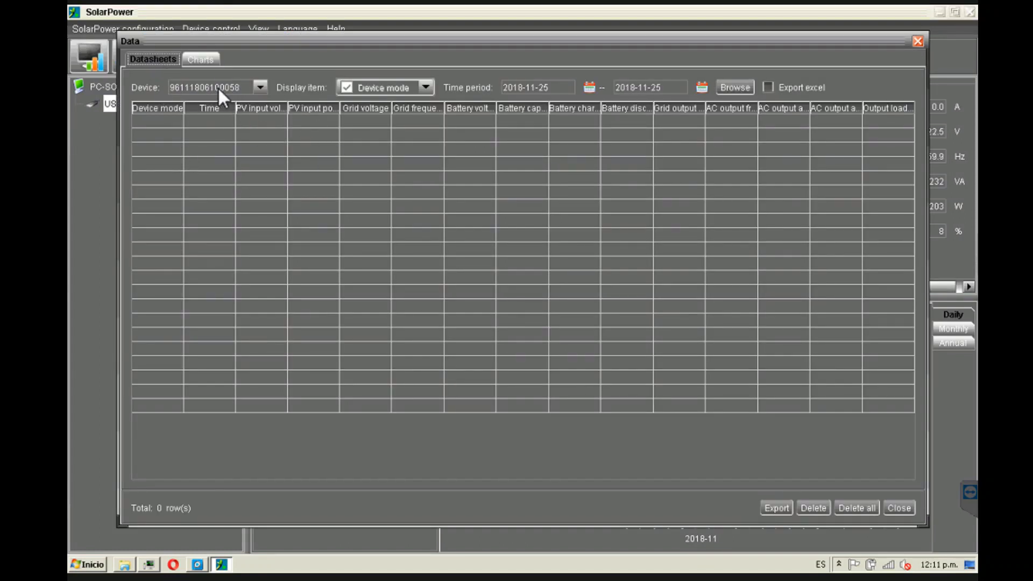
left_click(261, 87)
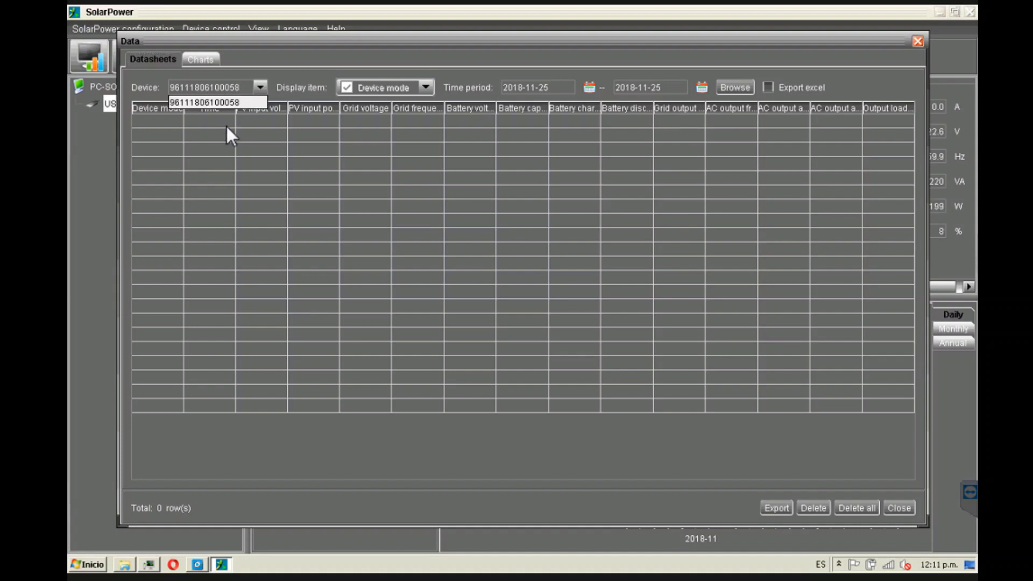
left_click(299, 71)
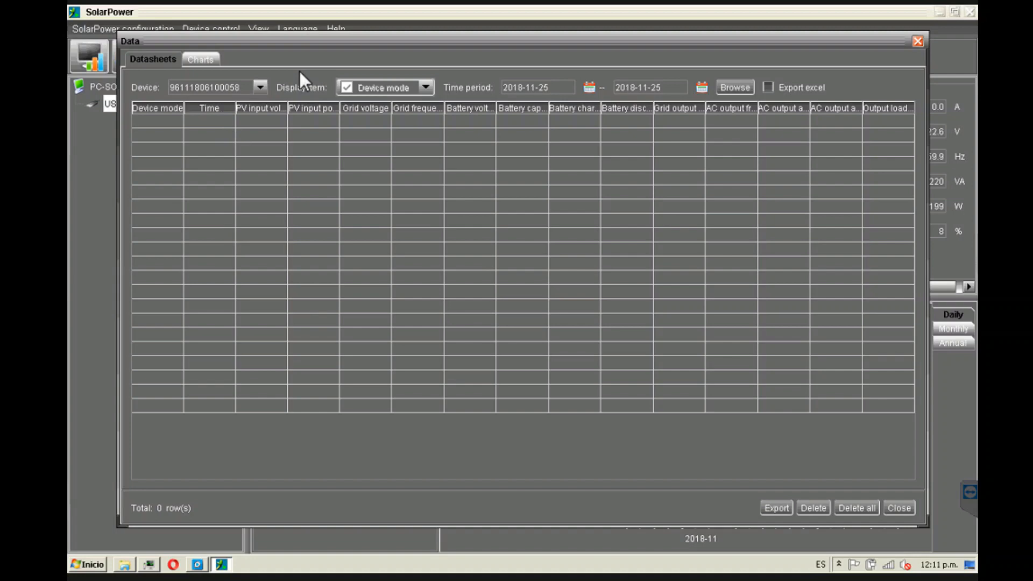
left_click(734, 87)
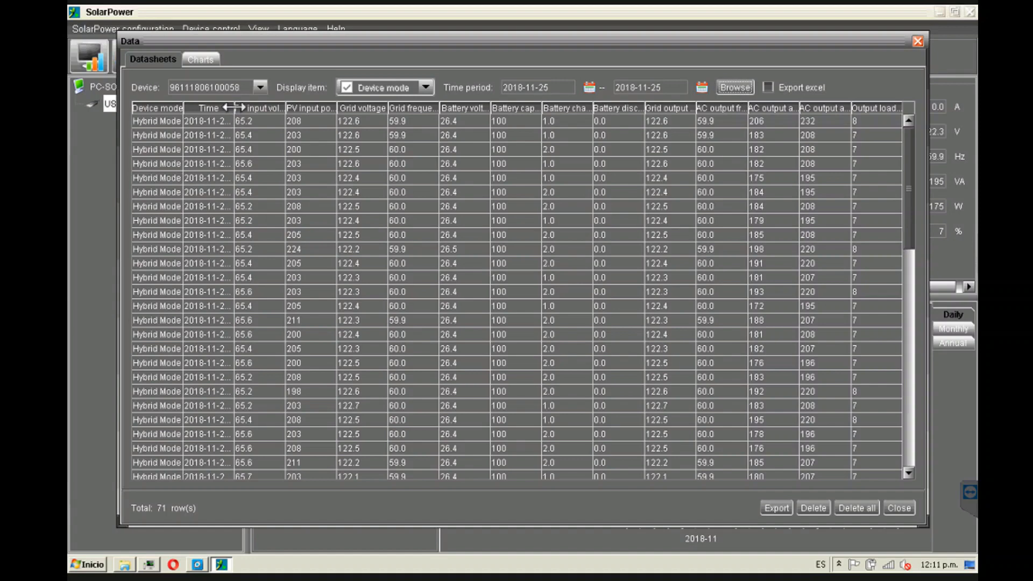
left_click_drag(234, 107, 287, 107)
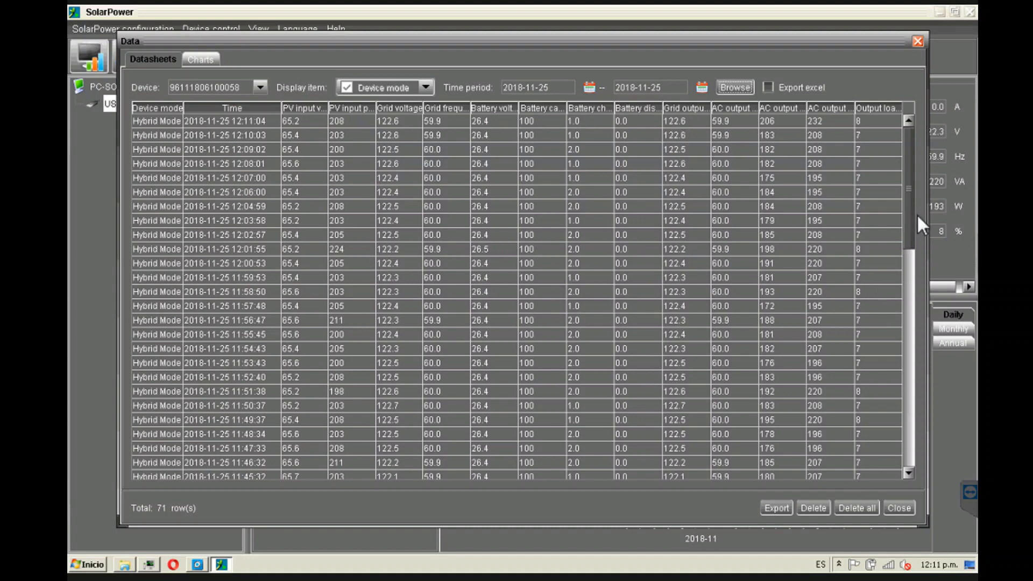
left_click_drag(909, 189, 790, 112)
Chart the recorded PV input voltage with the period set to Day for 2018-11-25.
left_click(202, 60)
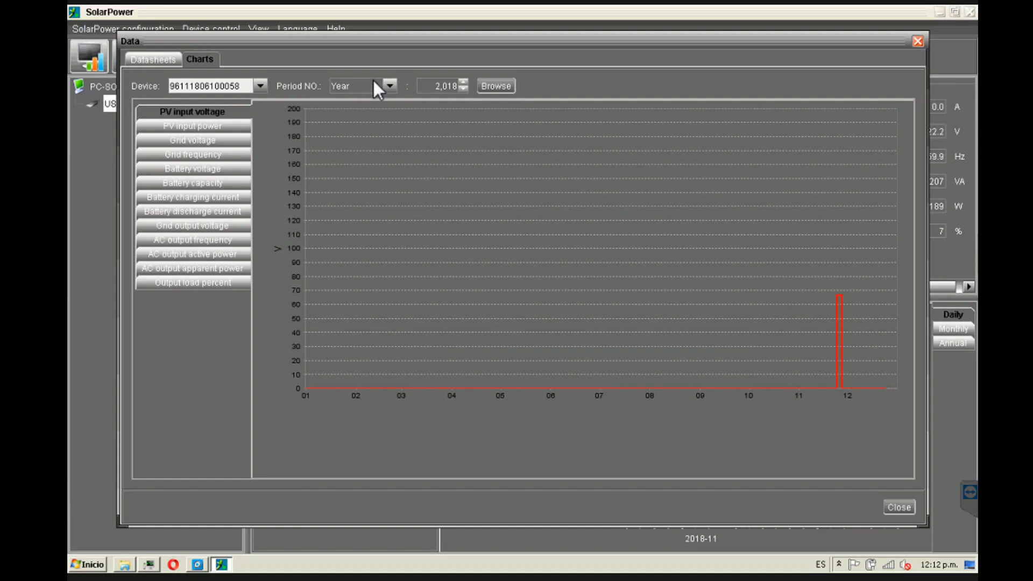
left_click(395, 85)
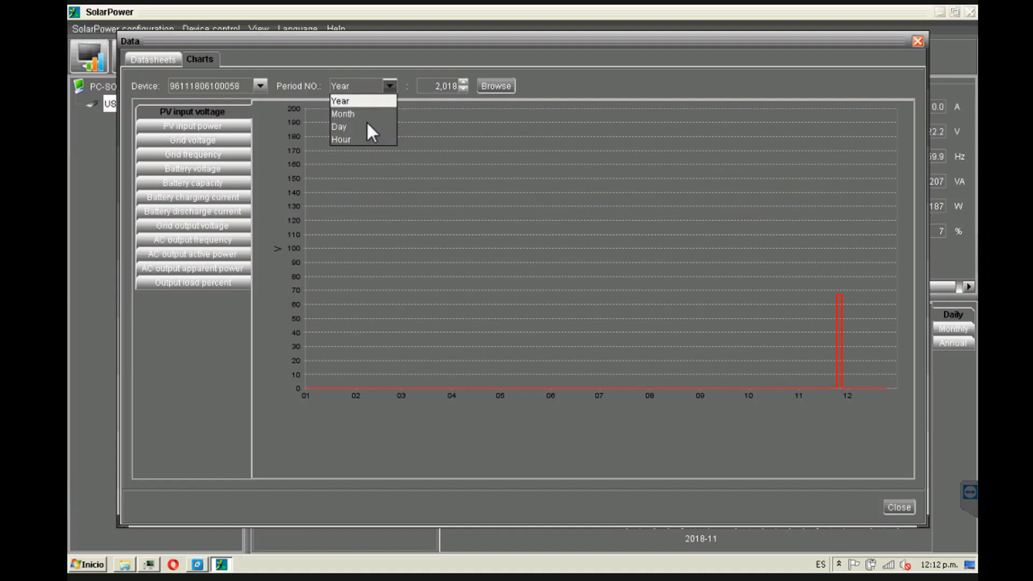
left_click(350, 138)
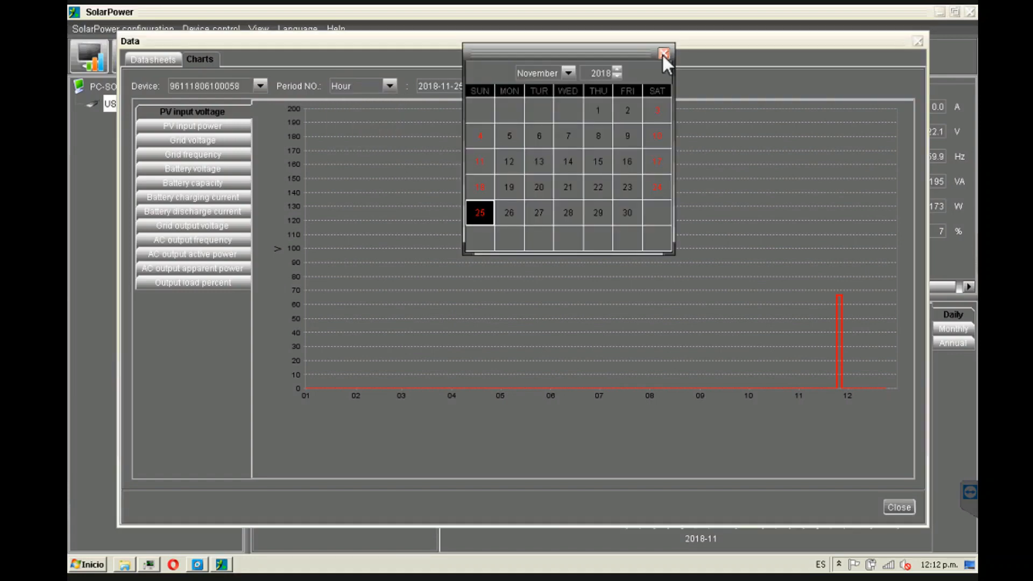
left_click(663, 53)
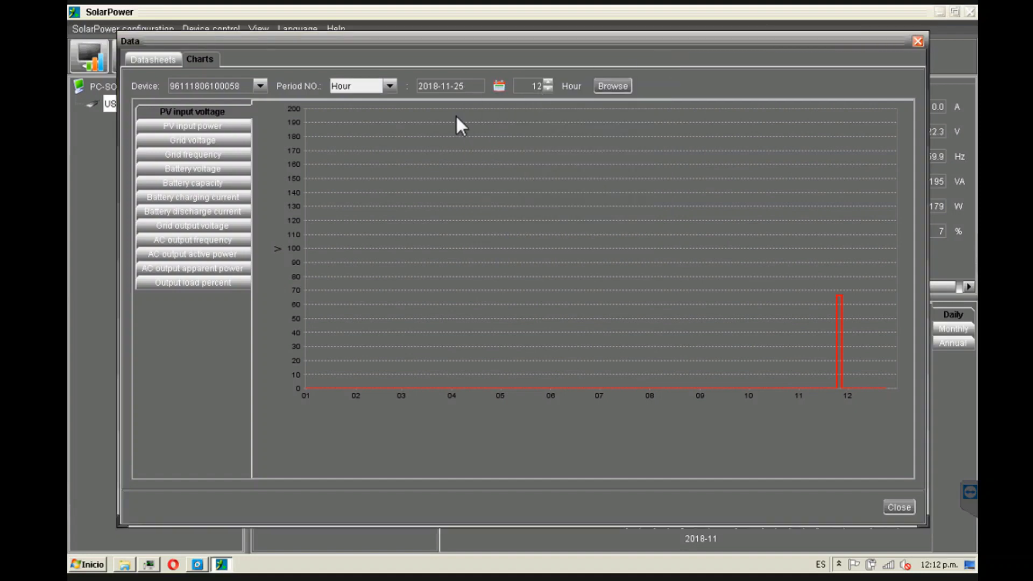
left_click(389, 85)
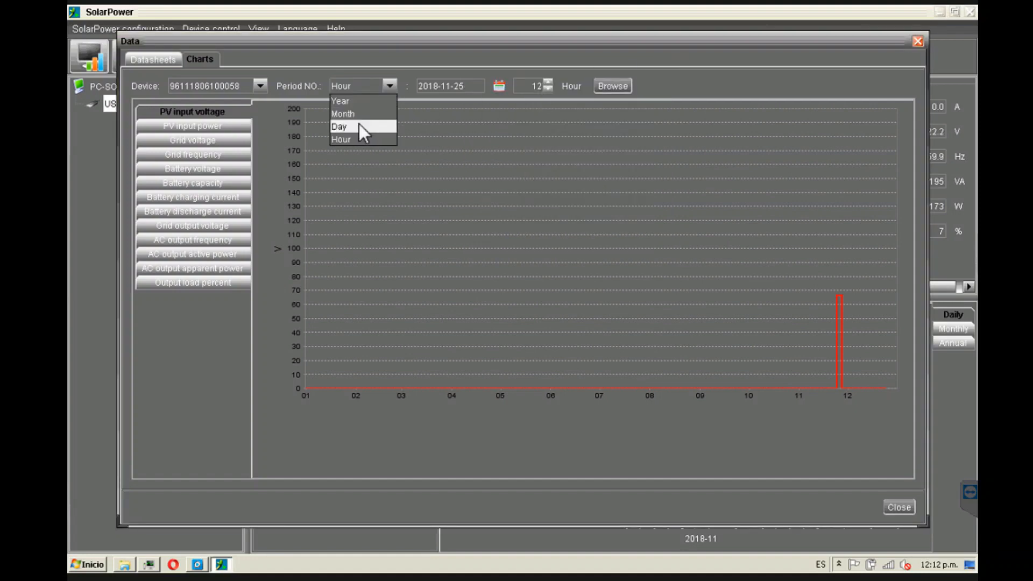
left_click(360, 126)
left_click(534, 86)
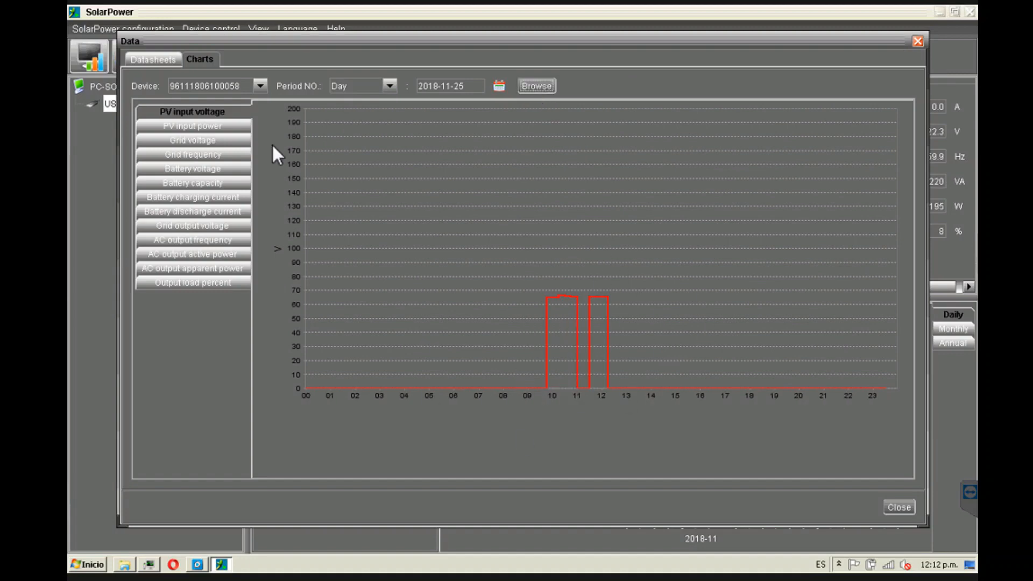
Review the daily charts for grid voltage, battery capacity and AC output active power, and close the data window.
left_click(198, 141)
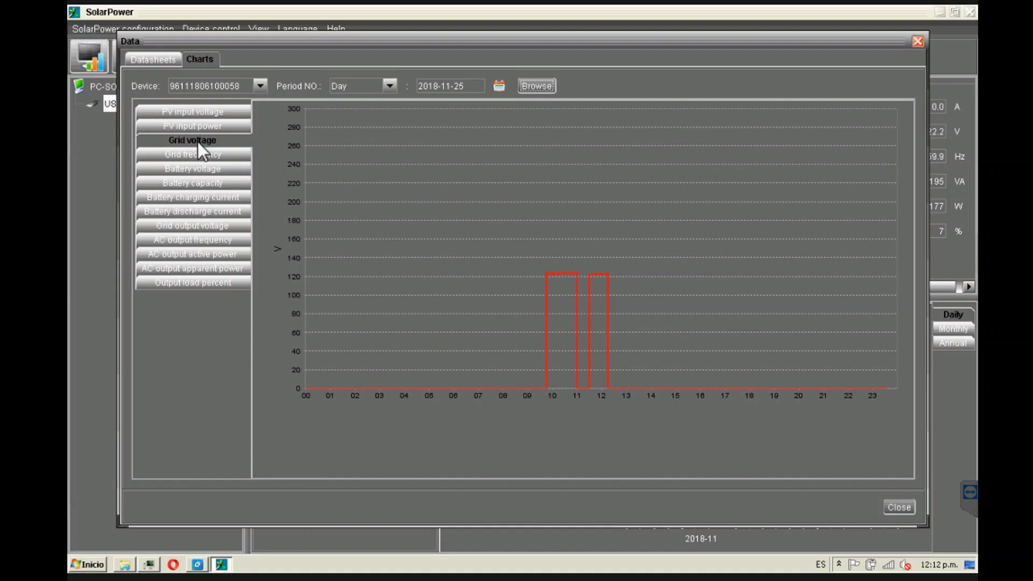
left_click(214, 182)
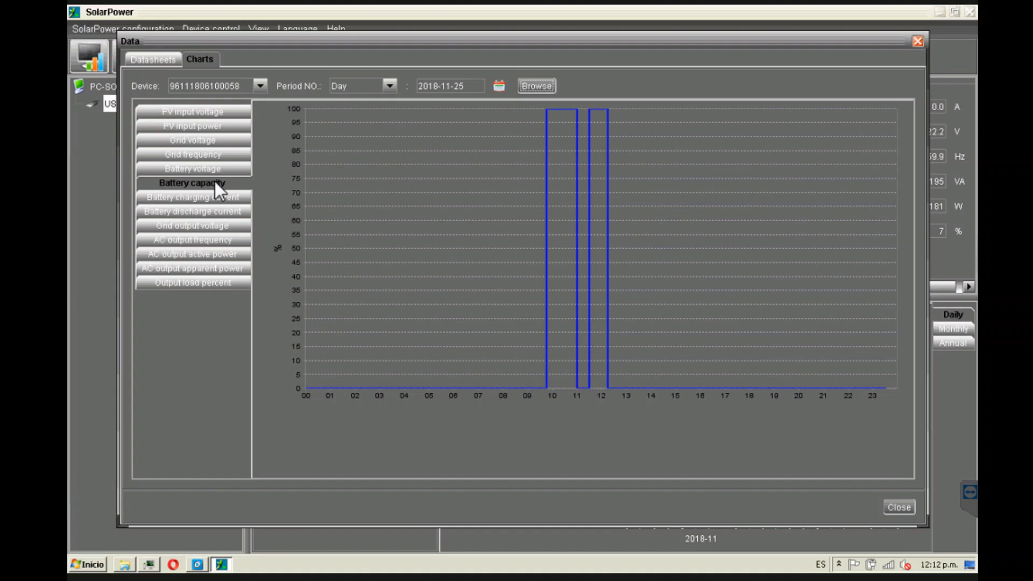
left_click(211, 251)
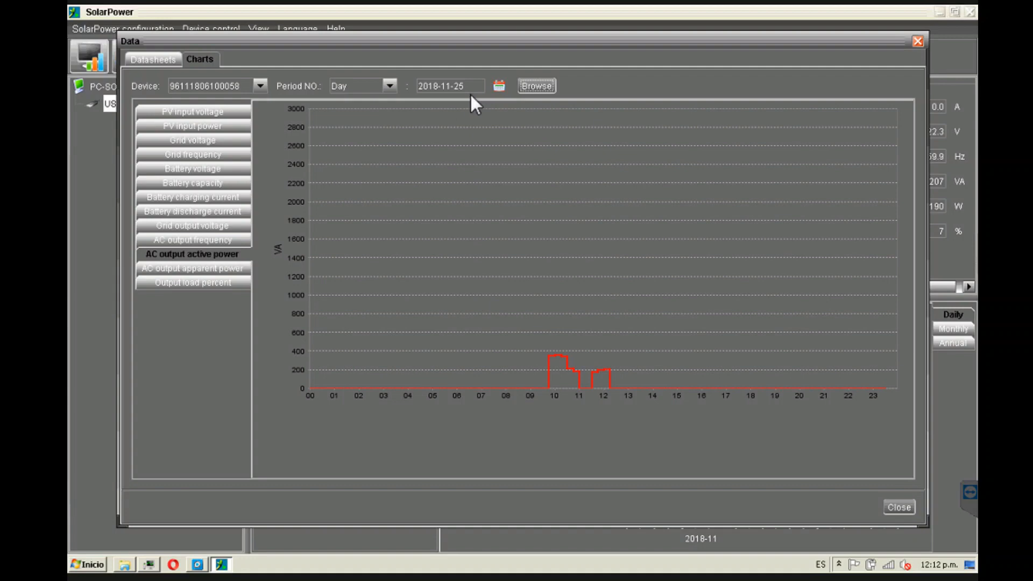
left_click(499, 84)
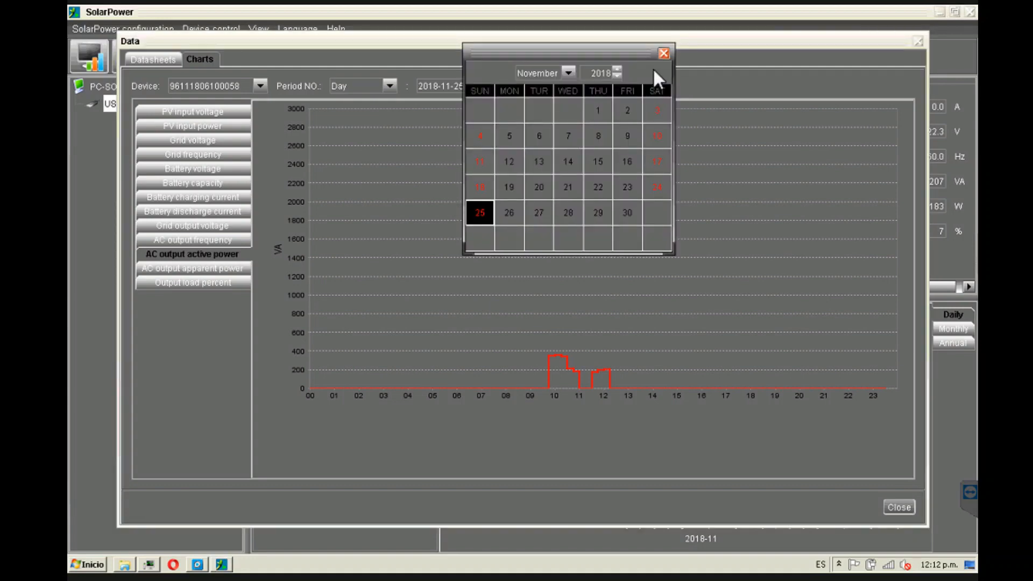
left_click(665, 53)
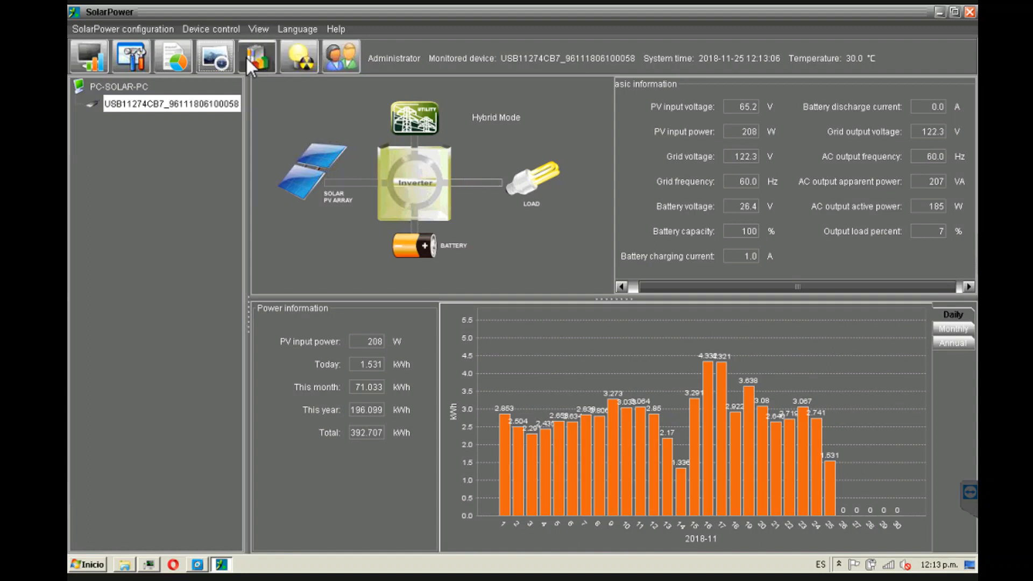
Browse the event log for 2018-11-25 with messages displayed, review the events and close the log.
left_click(261, 51)
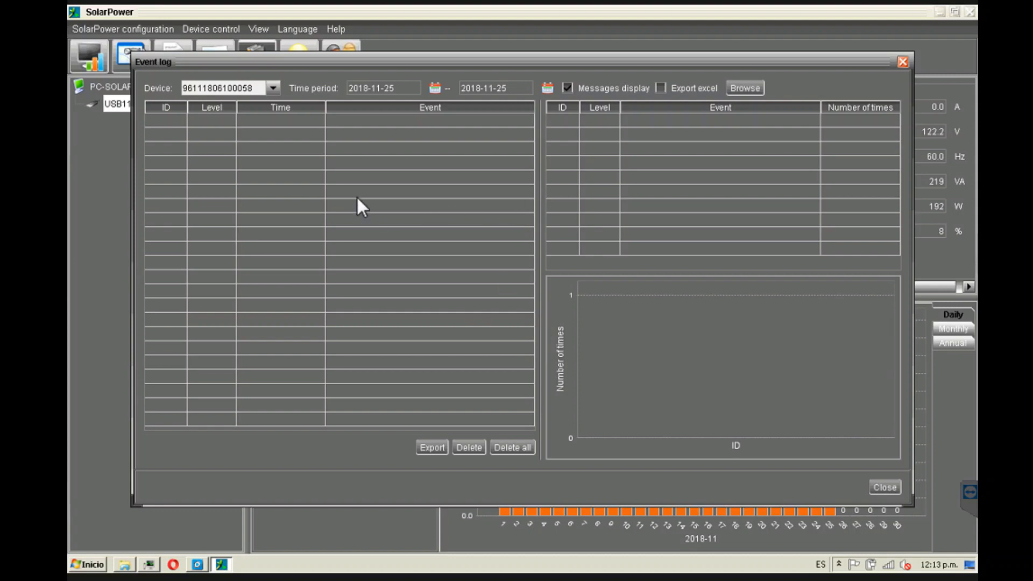
left_click(740, 90)
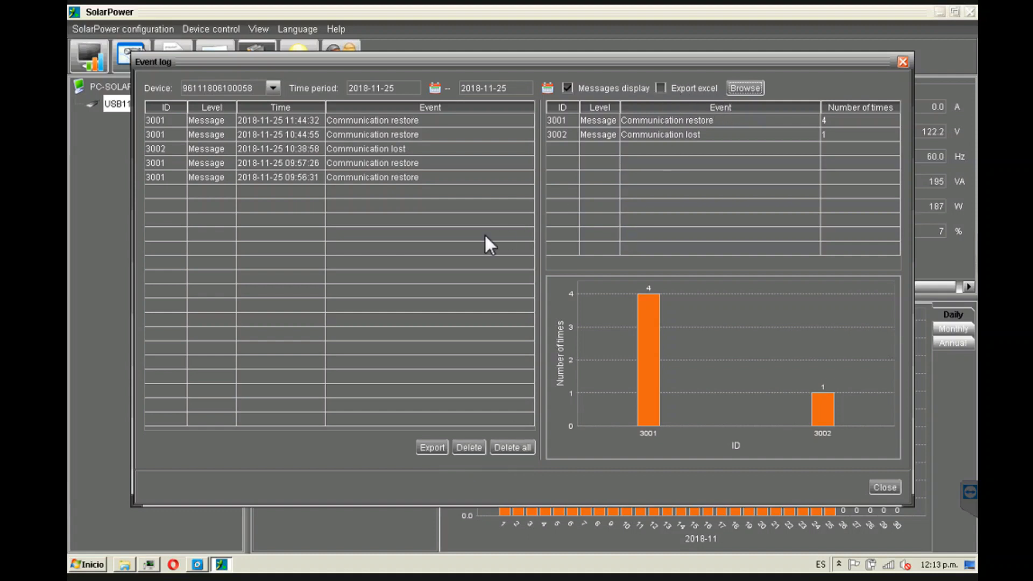
left_click(884, 488)
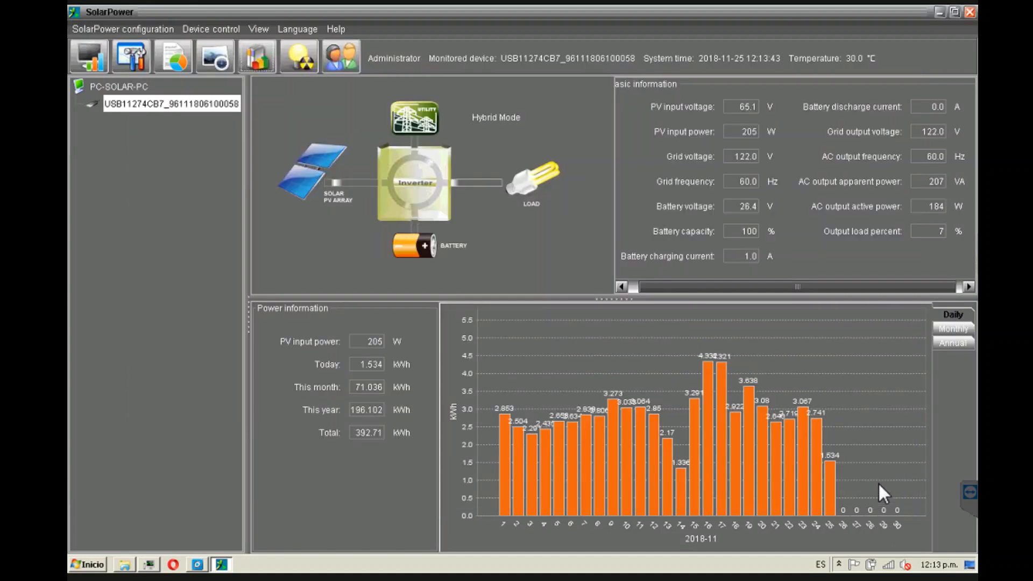
Open the fault data log.
left_click(302, 63)
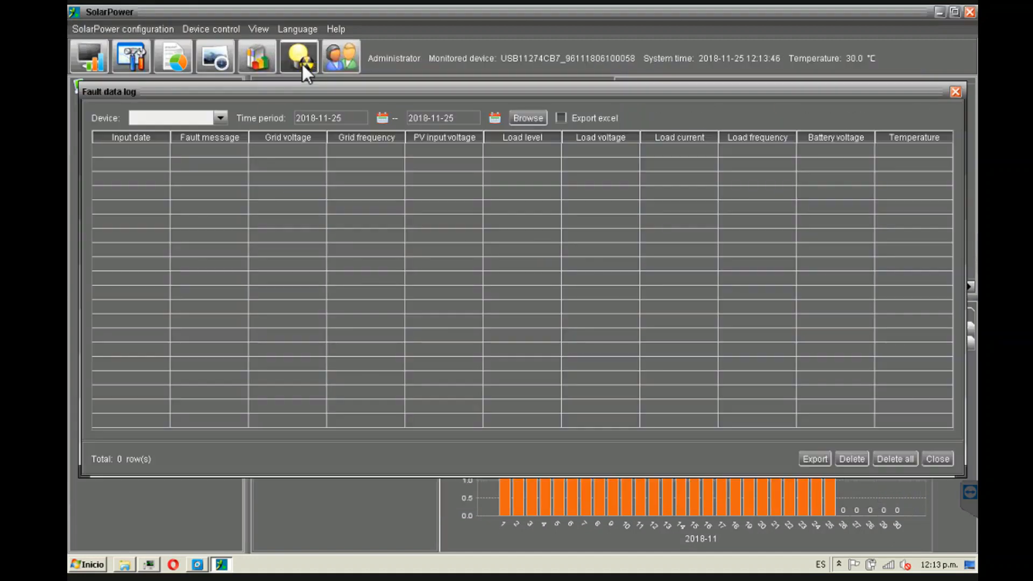